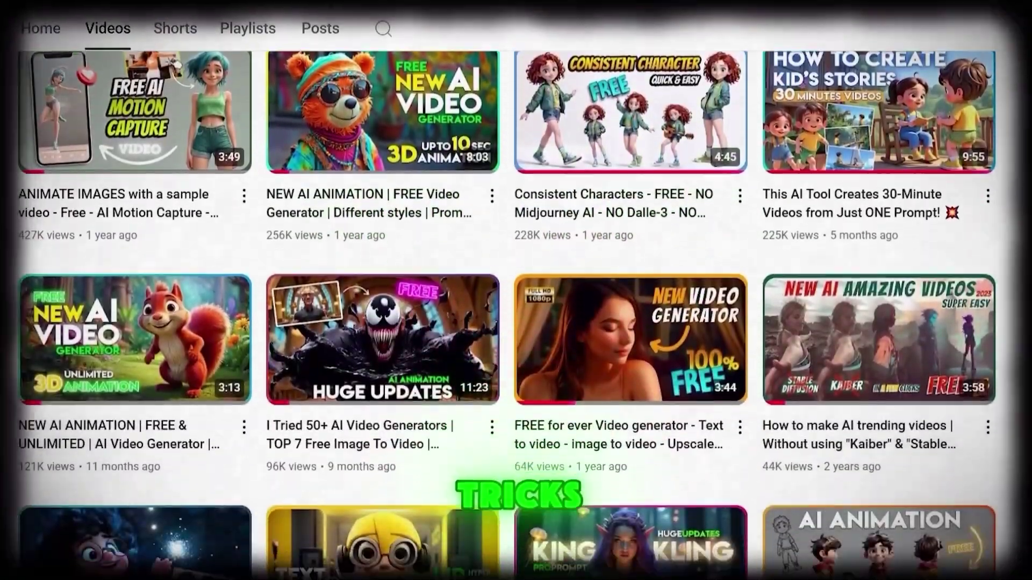
Scroll down the channel's Videos tab of AI animation and free video generator tutorials.
scroll(516, 290, down, 7)
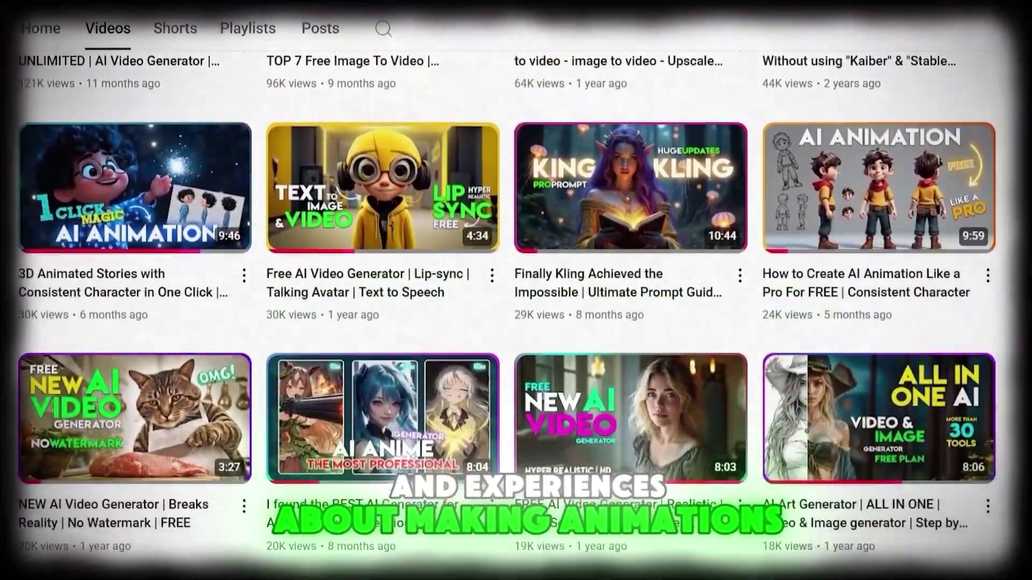
scroll(516, 290, down, 7)
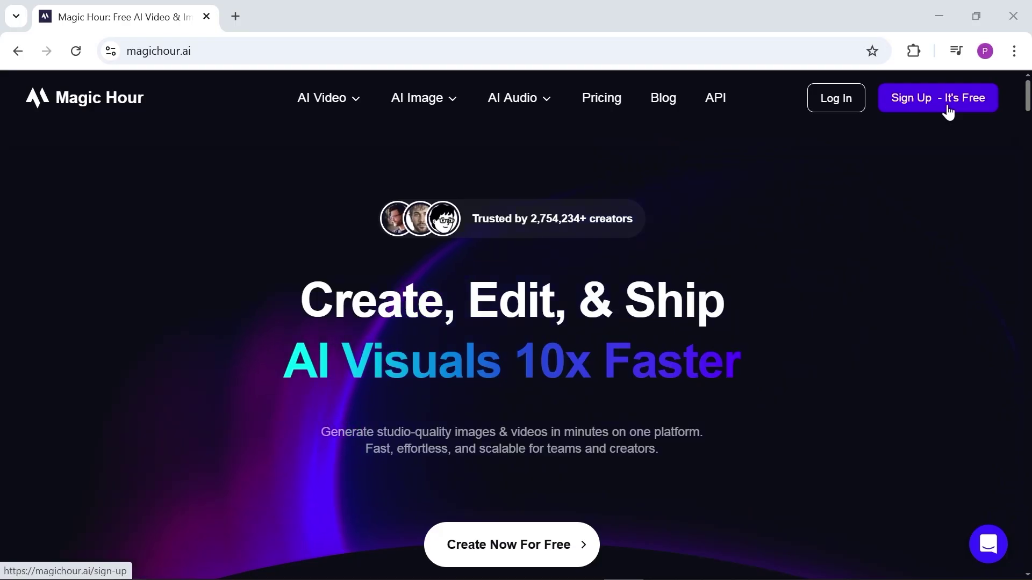
Sign in with Google and claim the daily 100 credits, raising the balance to 15,800.
click(836, 98)
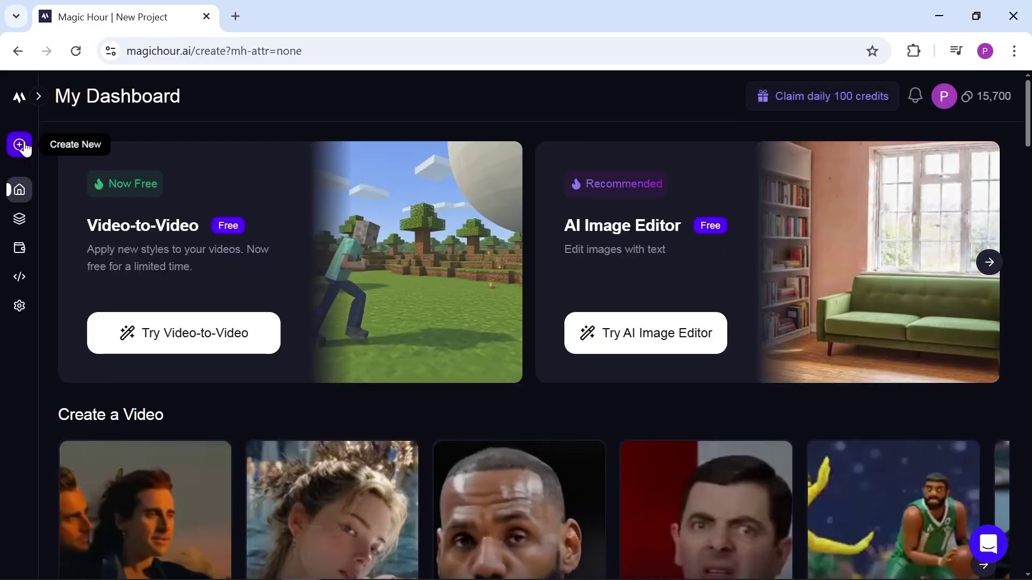
click(21, 146)
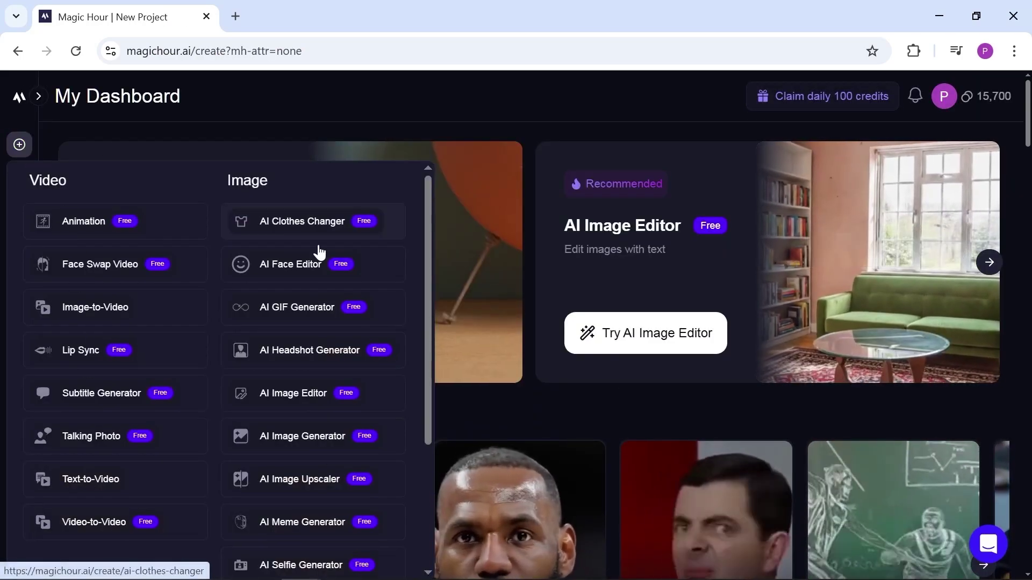
scroll(388, 433, down, 3)
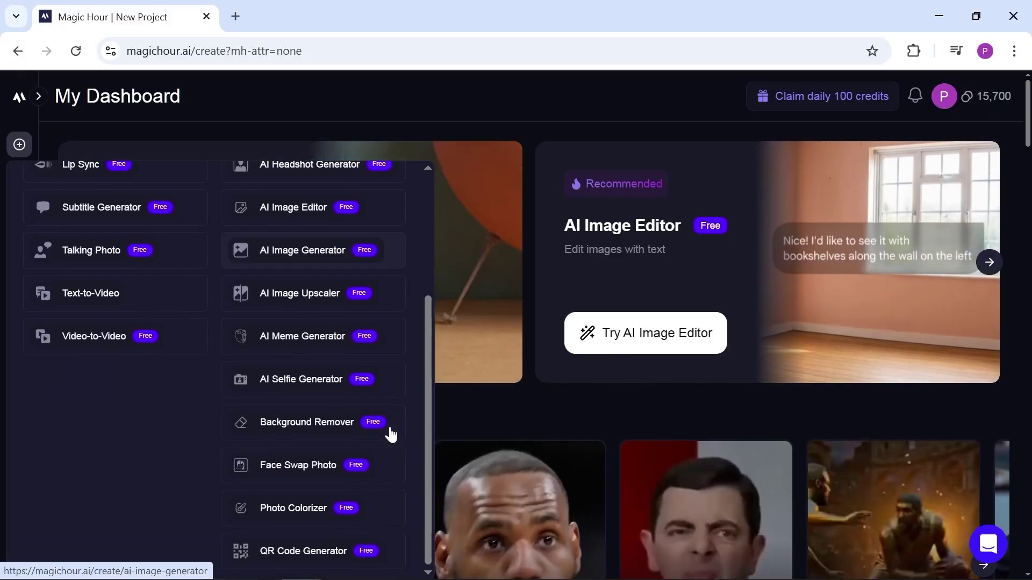
scroll(390, 433, up, 3)
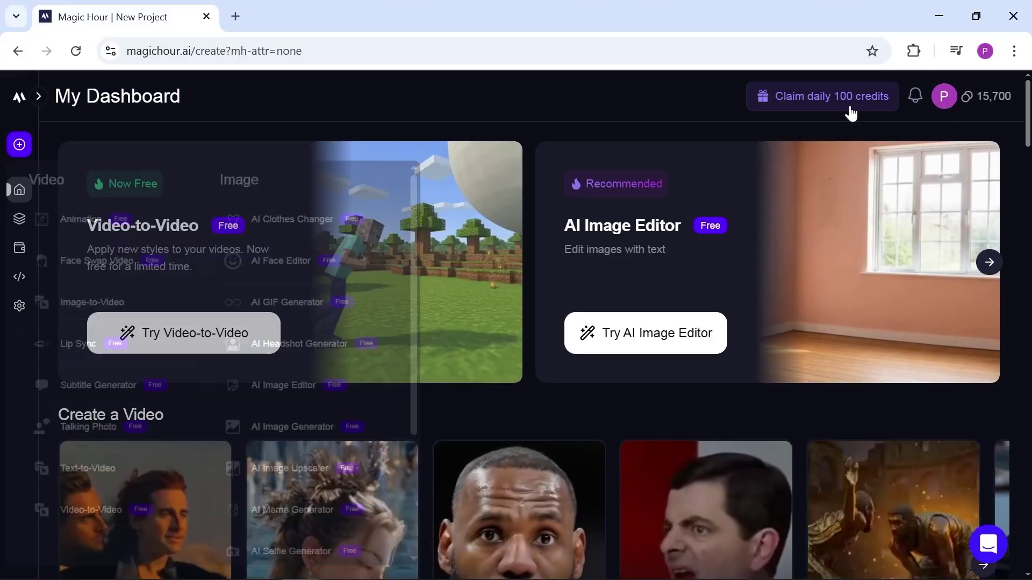
click(850, 111)
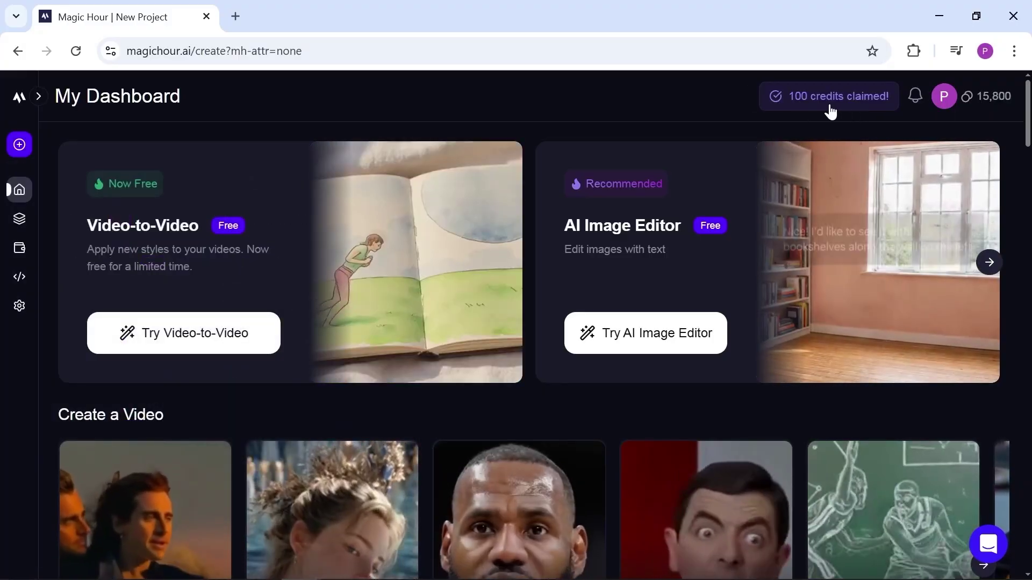
mouse_move(19, 144)
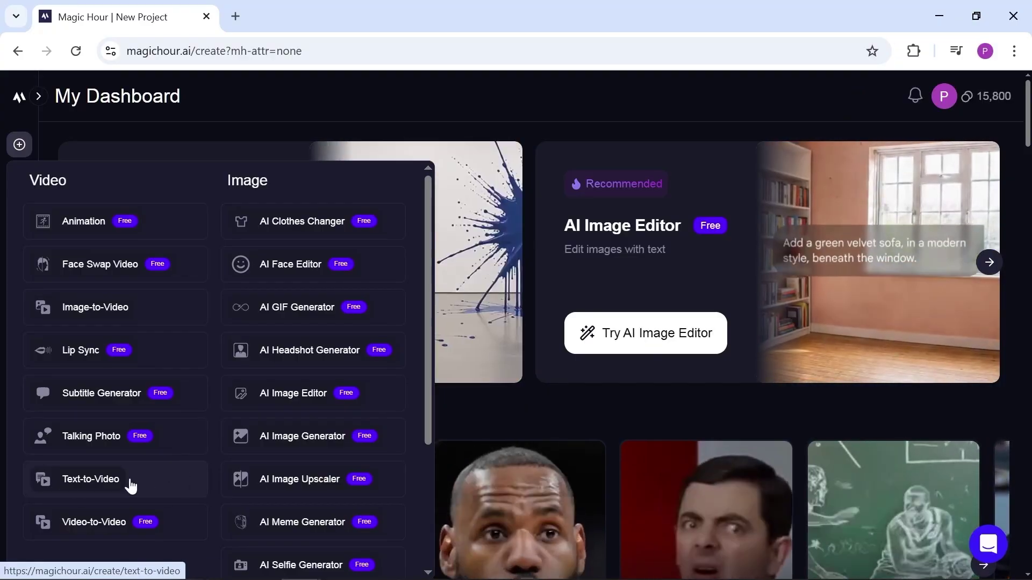
In Text-to-Video, paste the prompt of a mysterious woman walking through a rainy neon alley.
click(154, 484)
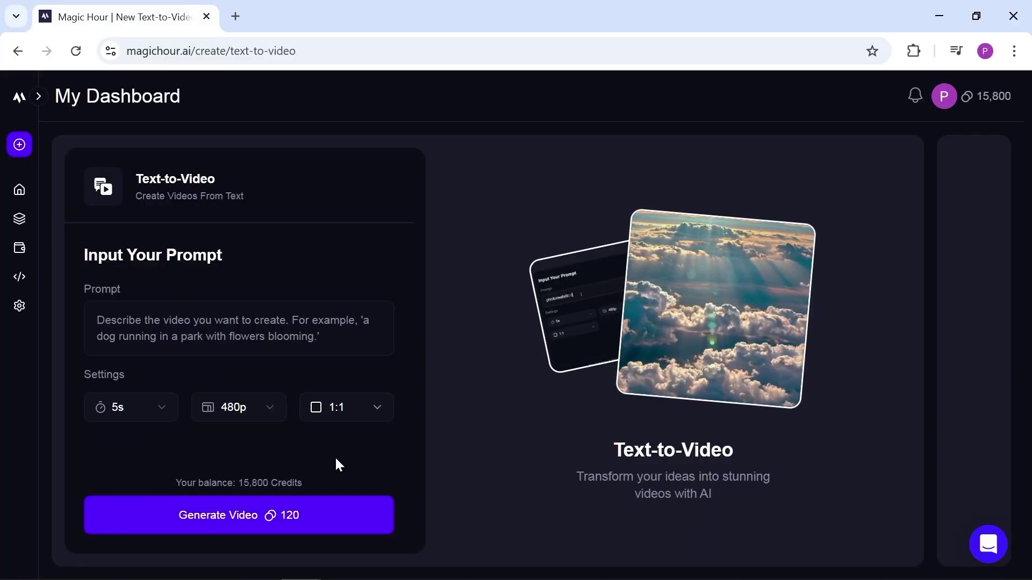
click(228, 330)
text(A mysterious woman in a black trench coat walking through a narrow neon alley, holographic signs flickering, rain falling softly, cinematic light reflections, smoke and lens flare, Blade Runner aesthetic, dark and moody tone.)
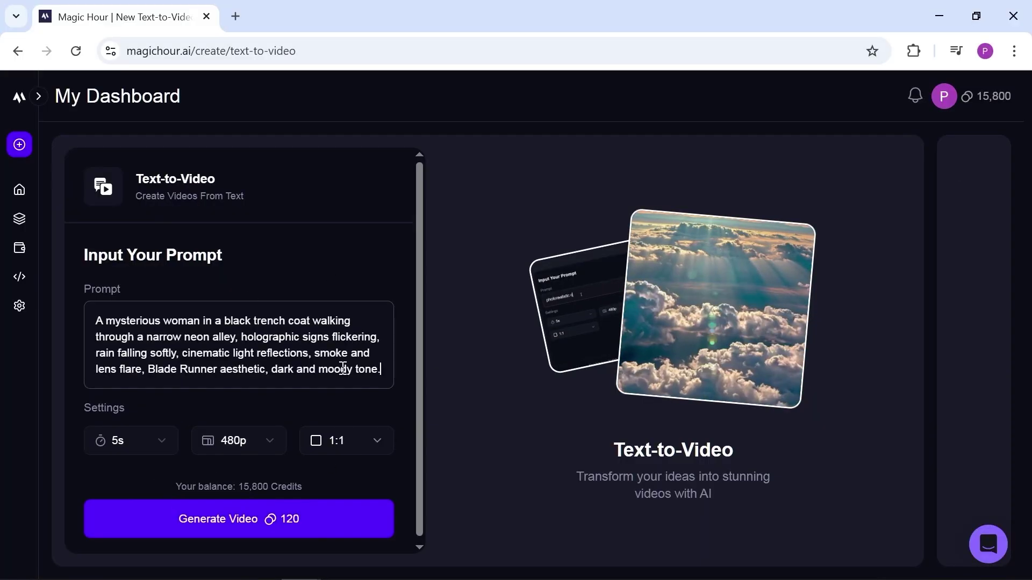
scroll(342, 369, down, 1)
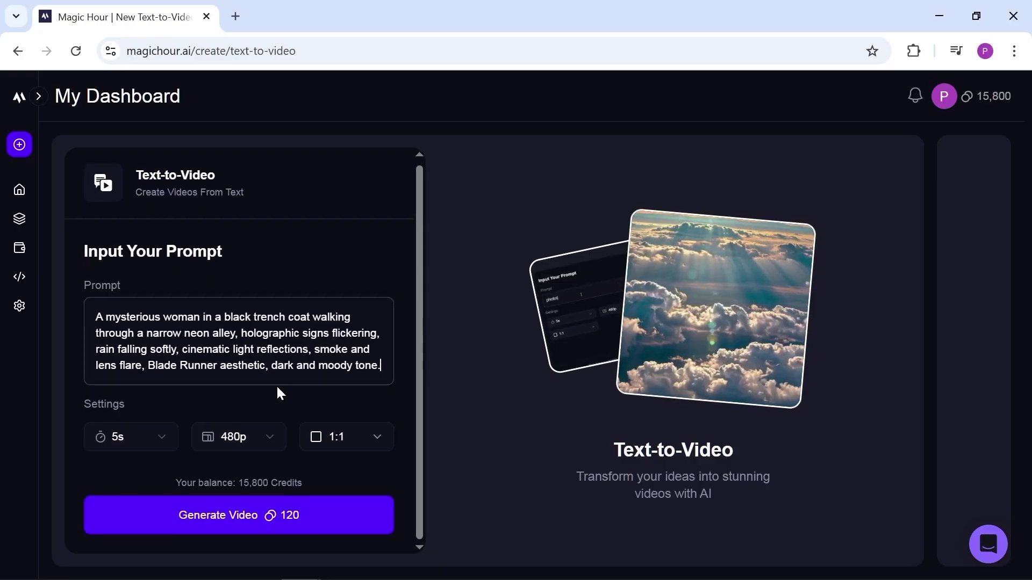
Set duration 15s, resolution 1080p and aspect ratio 16:9, then generate the video.
click(161, 443)
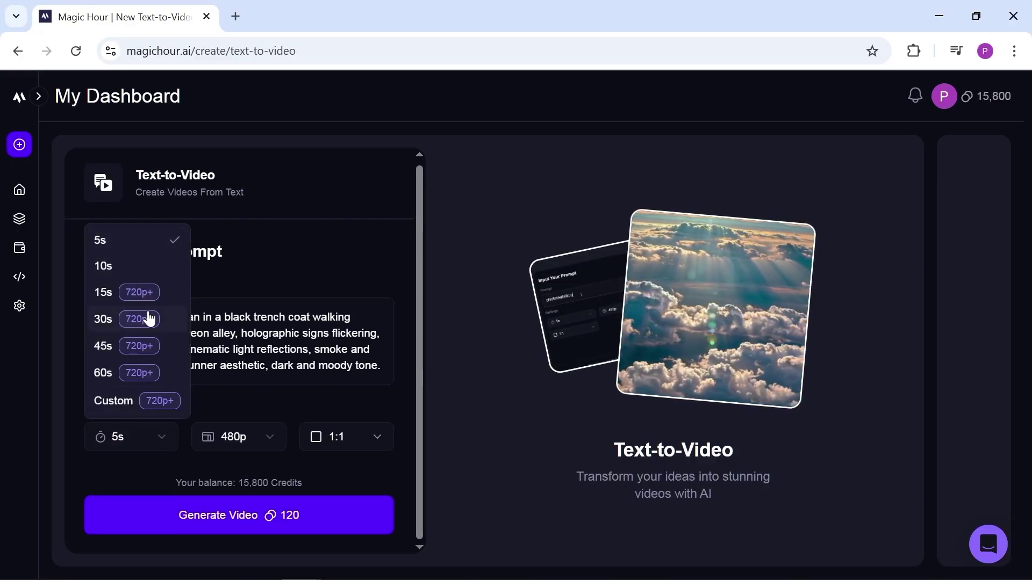
click(169, 293)
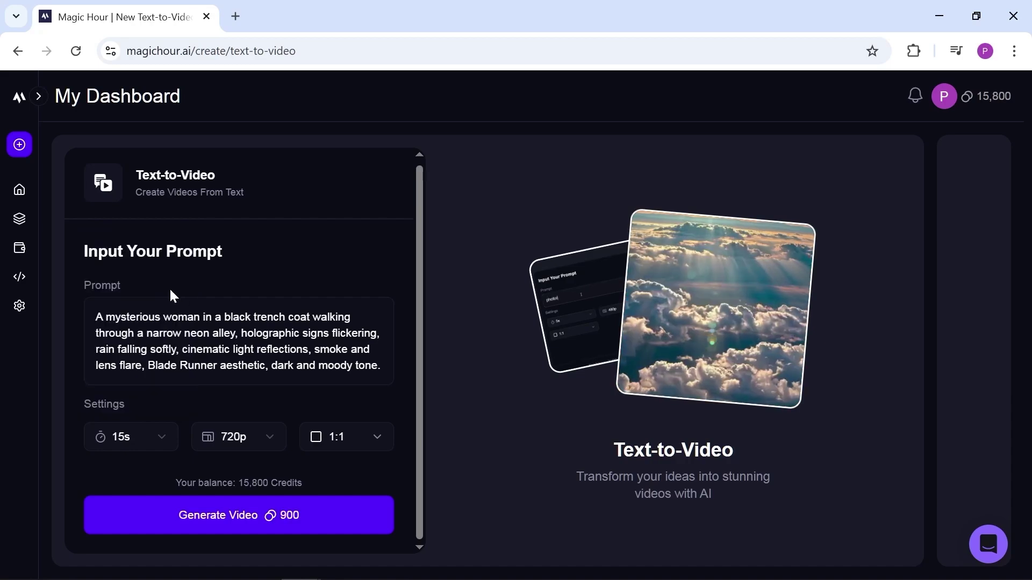
click(231, 451)
click(230, 520)
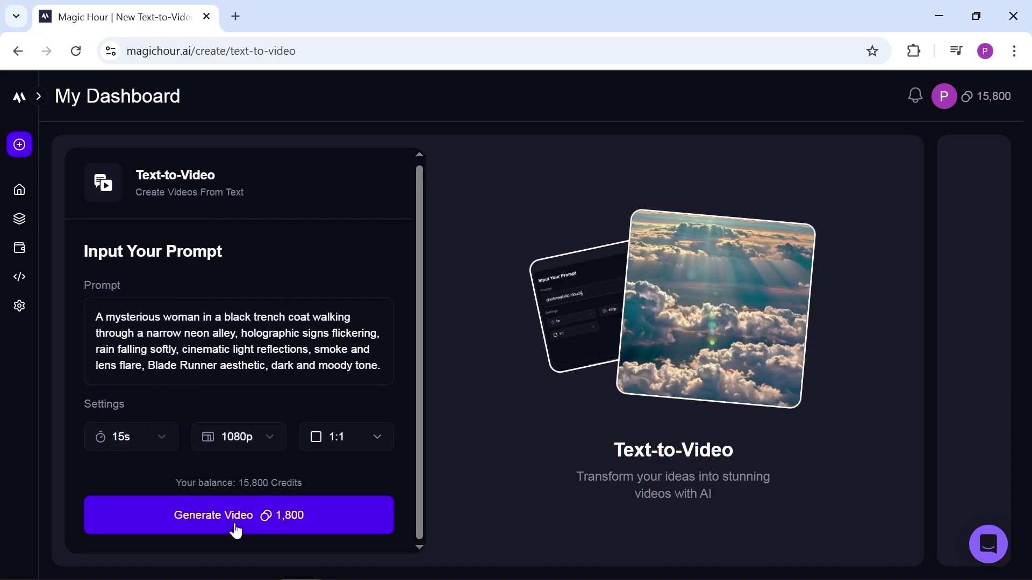
click(335, 445)
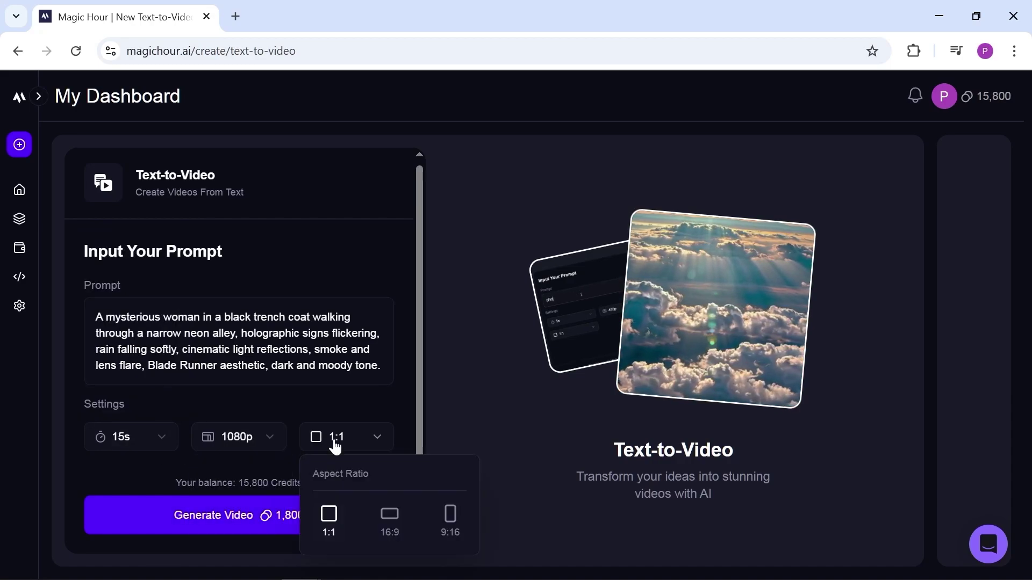
click(395, 519)
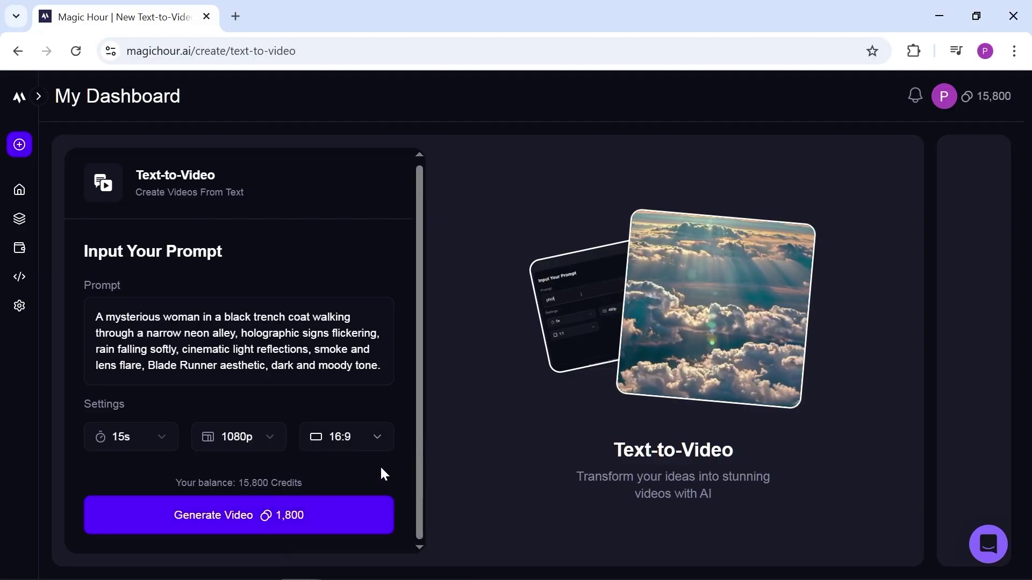
click(291, 518)
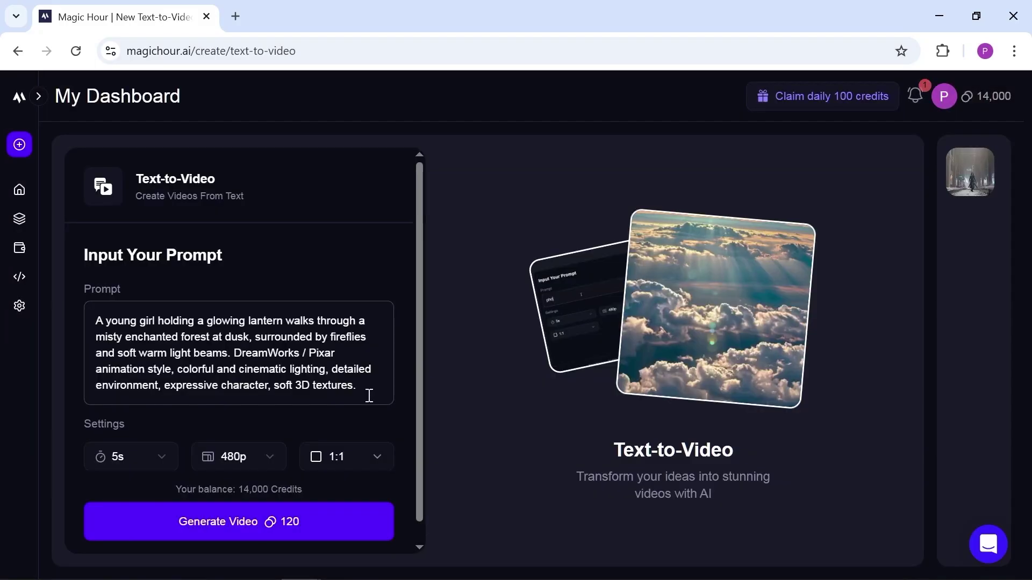
Generate a 10-second 720p 16:9 video of the lantern-holding girl in the misty forest.
scroll(368, 396, down, 1)
click(175, 449)
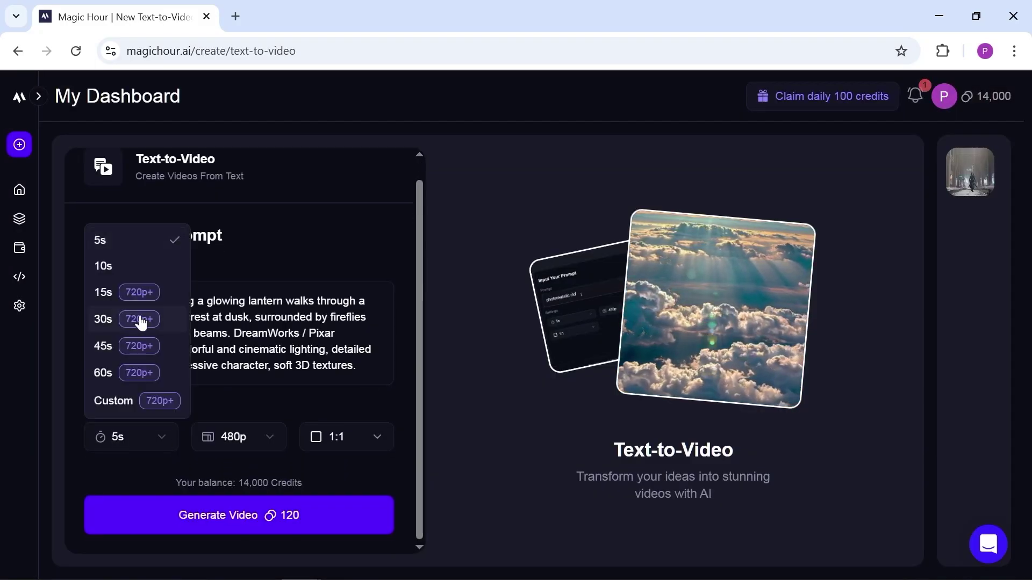
click(134, 270)
click(267, 442)
click(214, 496)
click(347, 437)
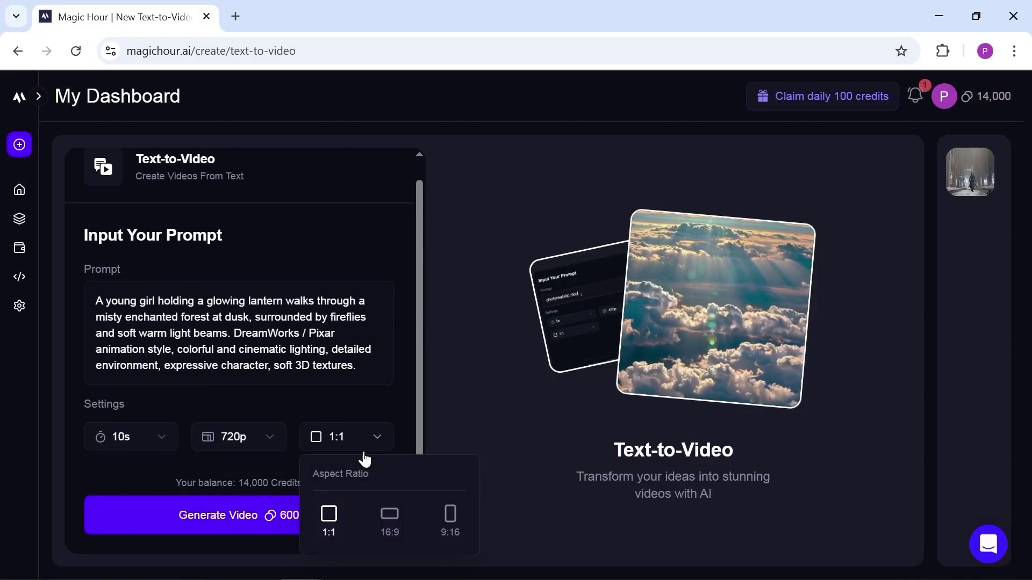
click(392, 523)
click(312, 524)
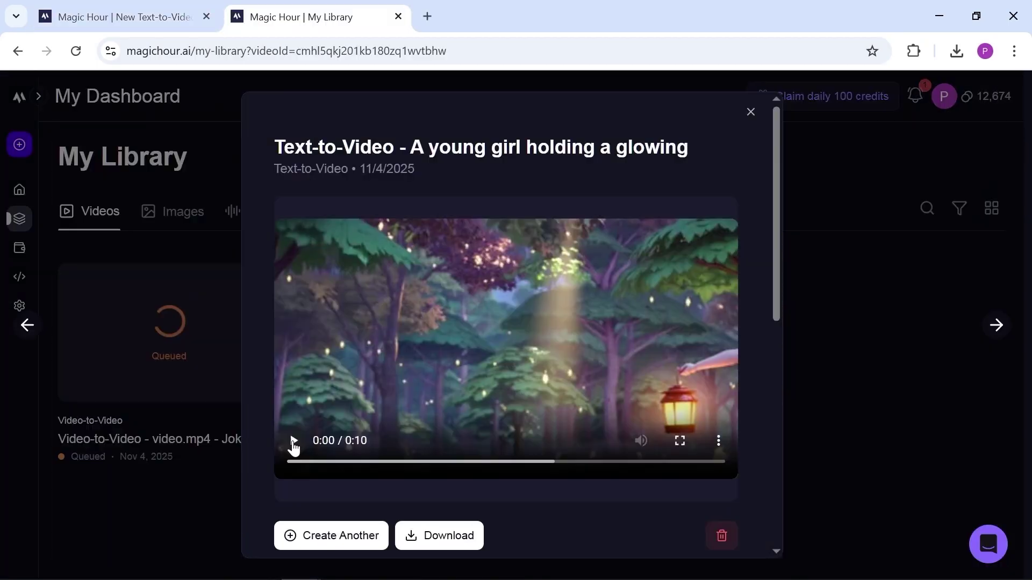
click(294, 441)
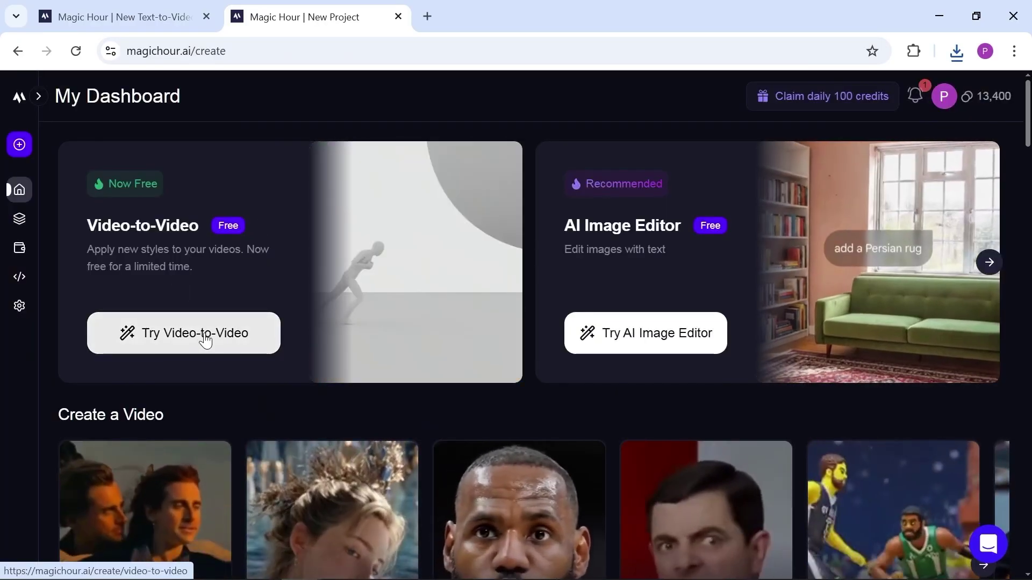
Open Video-to-Video with an uploaded file and browse the newest and most popular art styles.
click(205, 337)
click(144, 264)
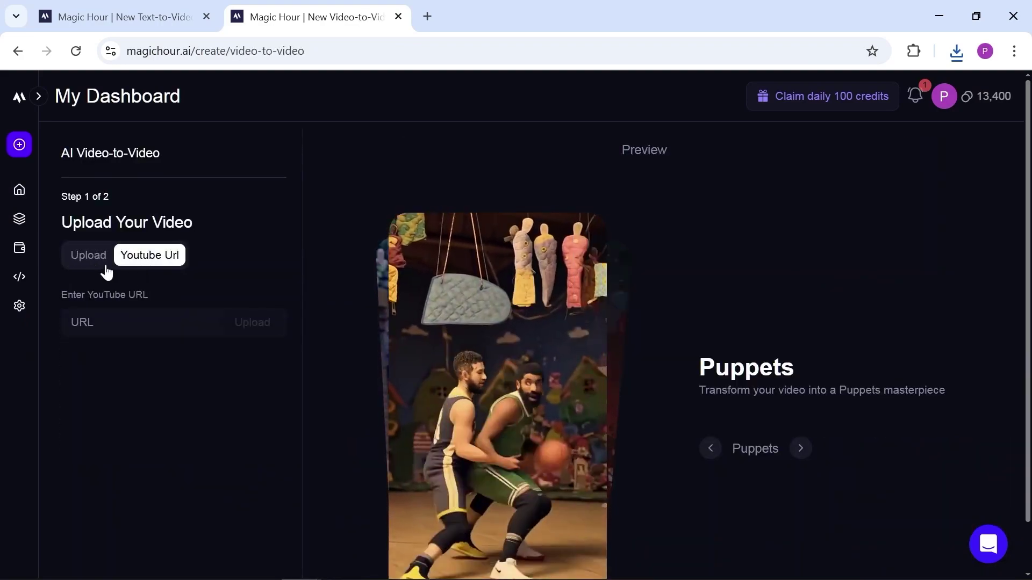
click(88, 259)
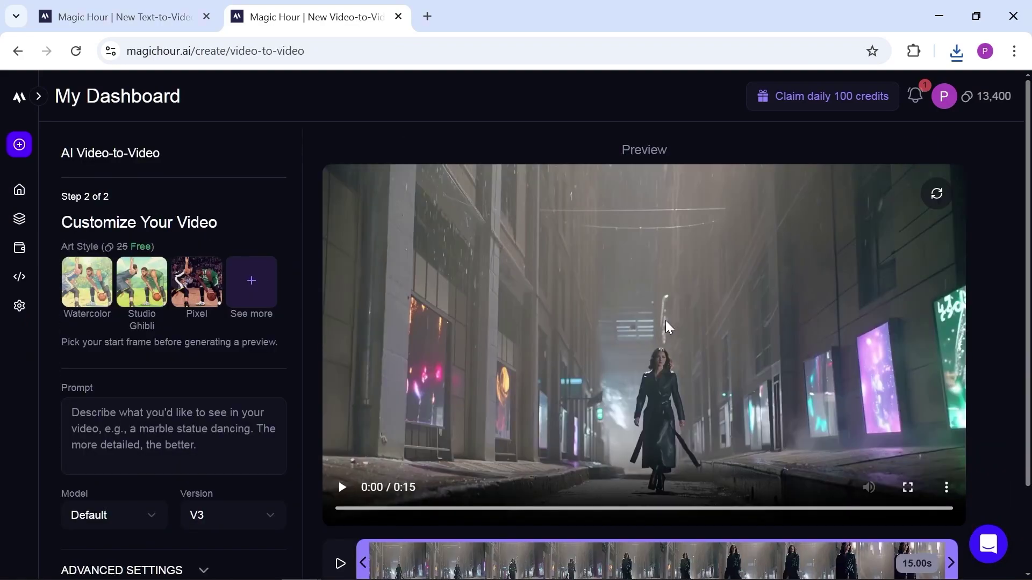
click(251, 281)
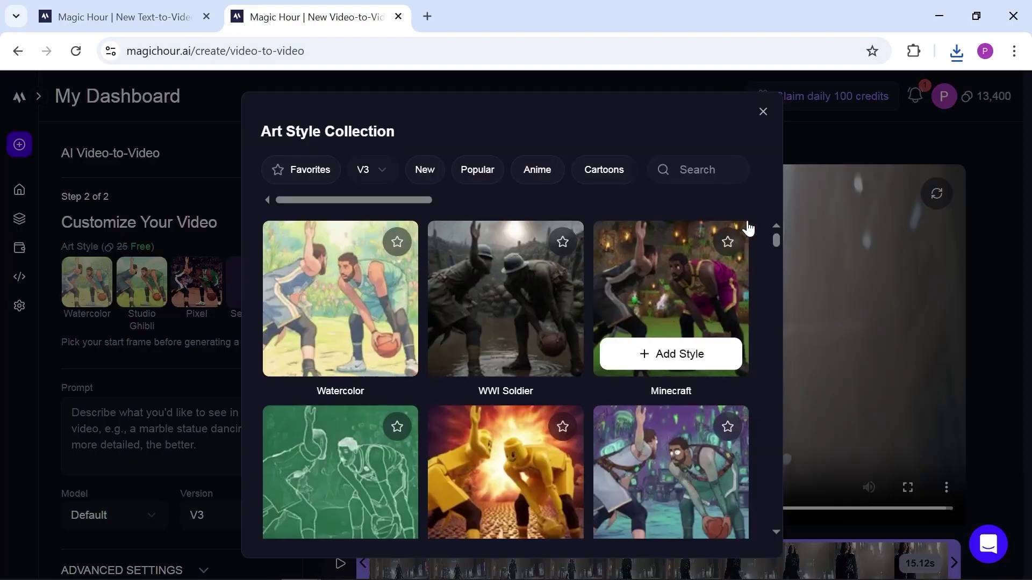
drag(776, 243, 776, 276)
click(424, 170)
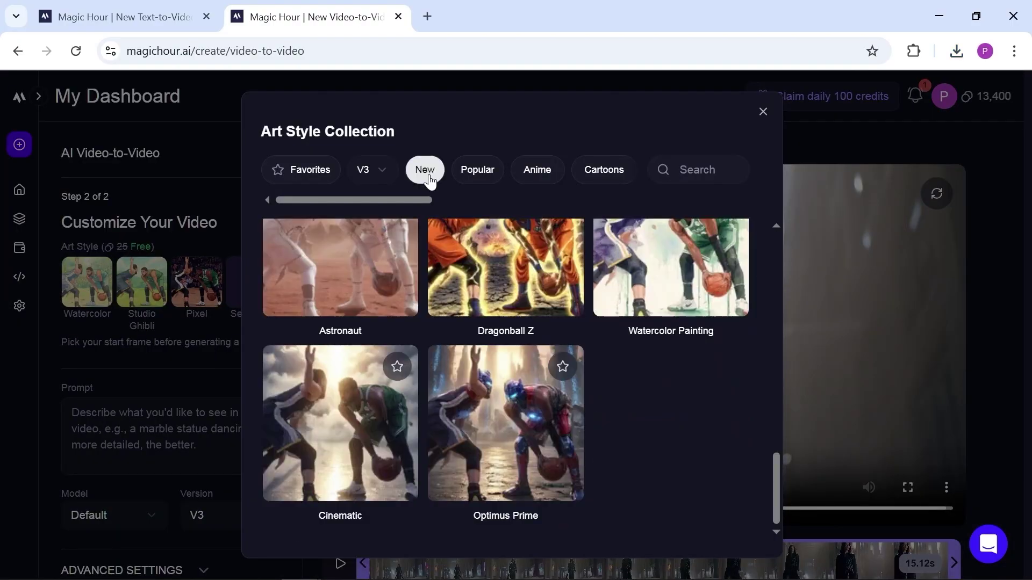
click(475, 168)
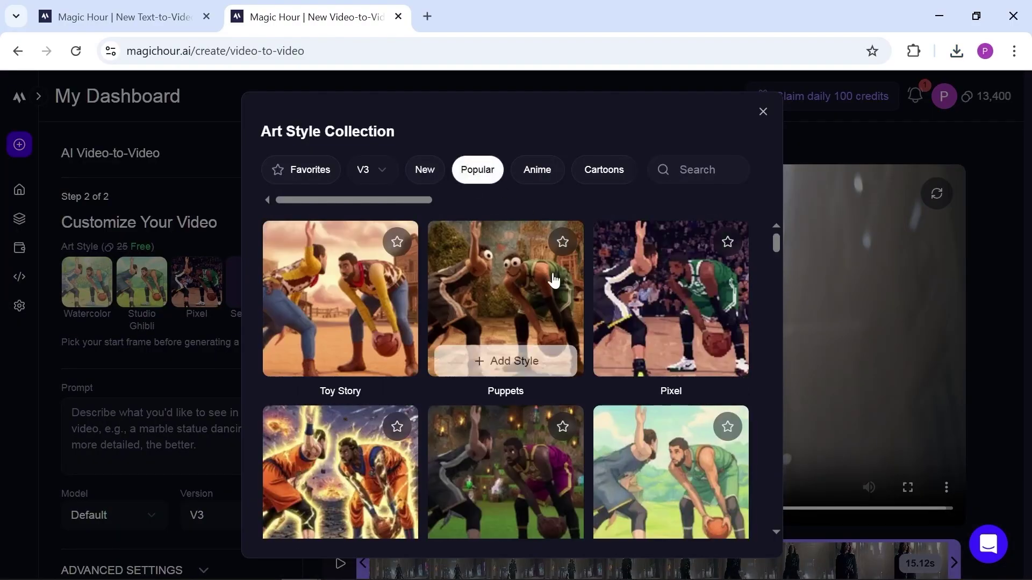
scroll(744, 356, down, 10)
Choose the Joker art style, match the original video's frame rate, and generate.
click(678, 354)
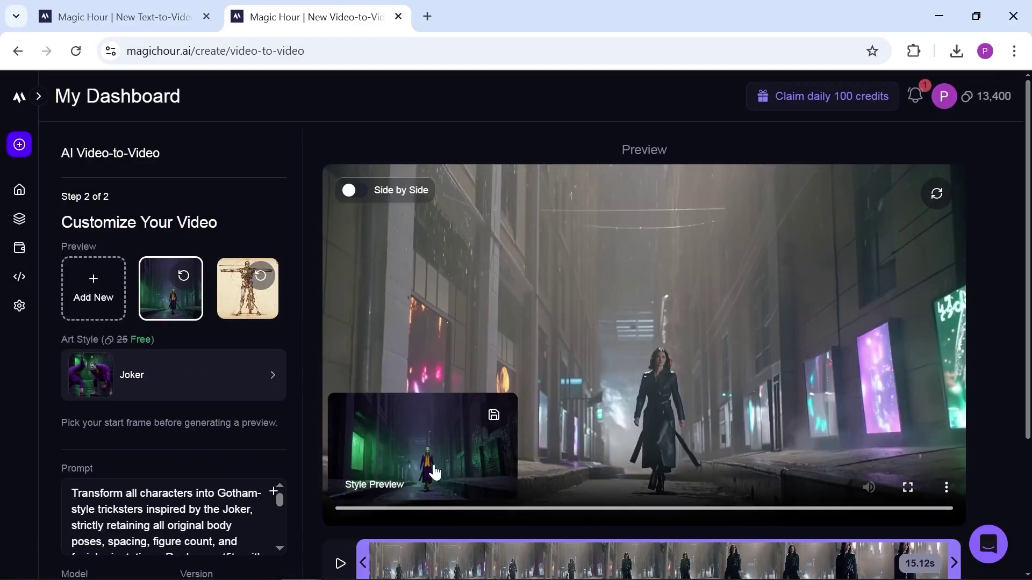
click(434, 472)
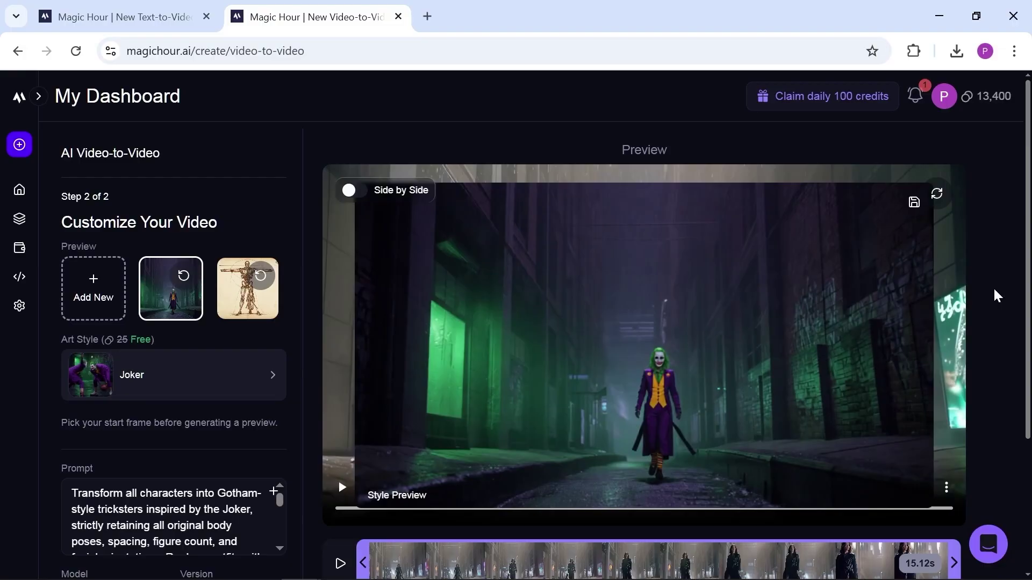
scroll(575, 322, down, 6)
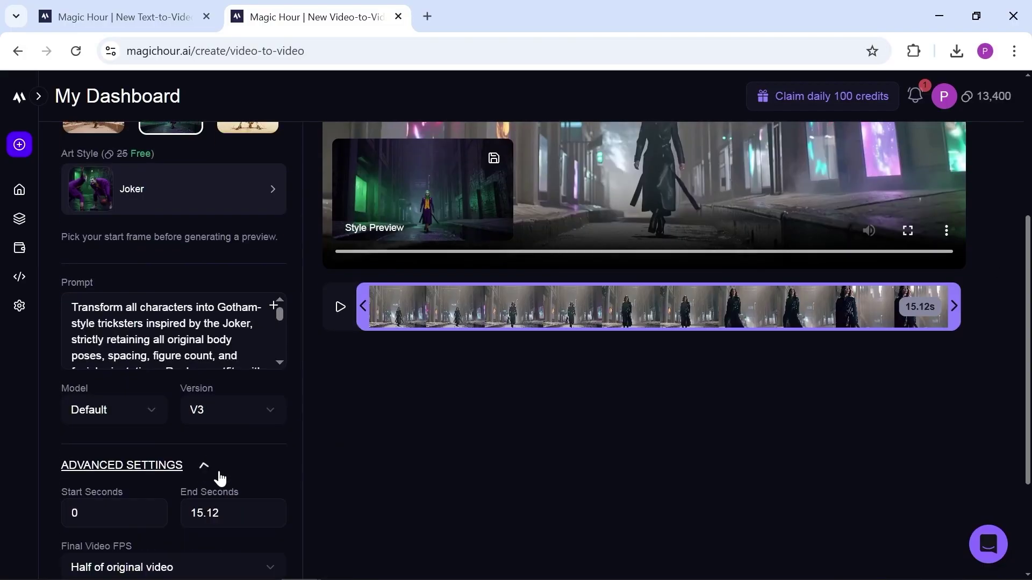
click(159, 407)
click(161, 466)
click(225, 532)
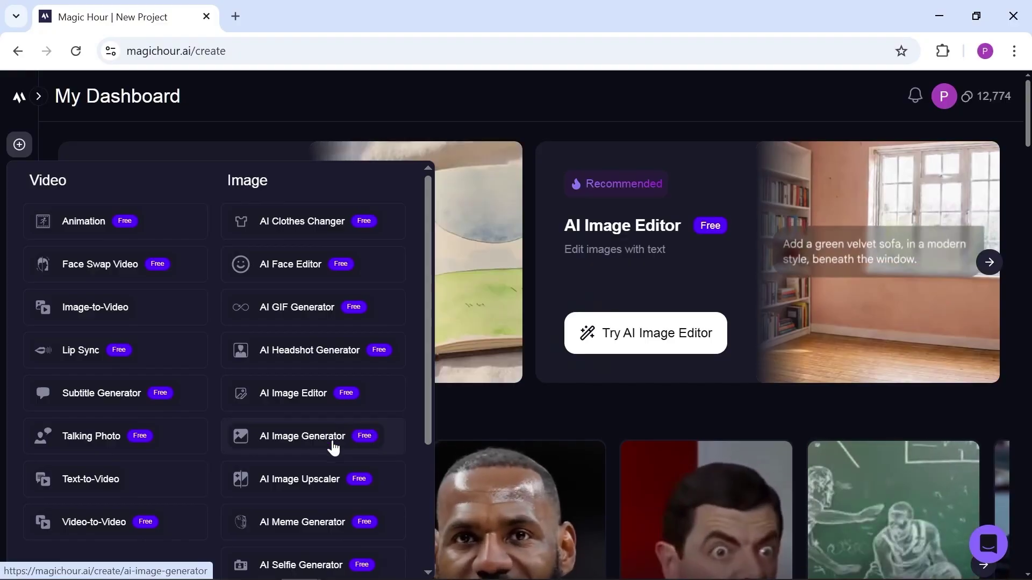
Open the AI Image Generator, flip through example images, and keep the General art style.
click(283, 451)
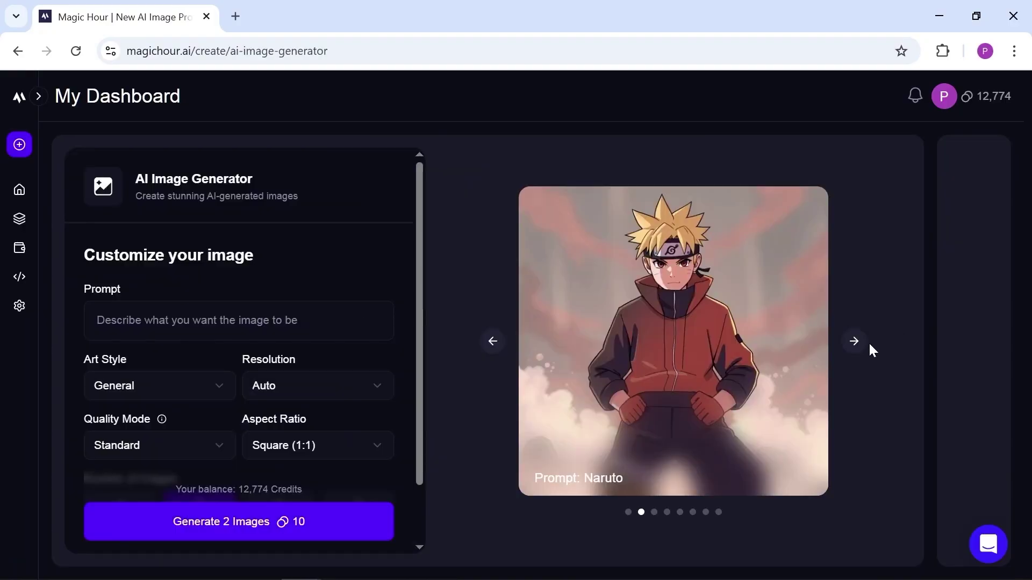
click(854, 344)
click(854, 346)
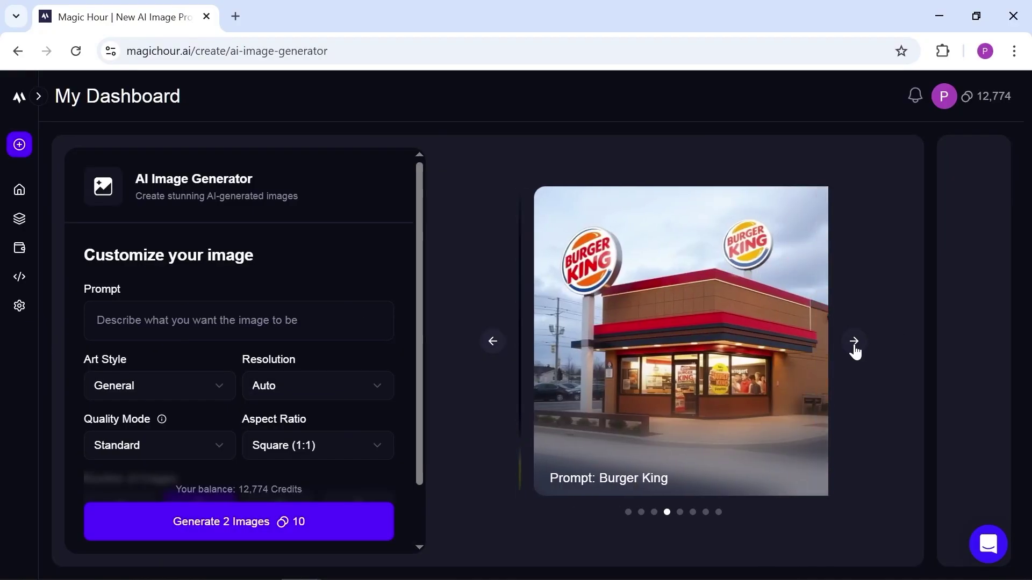
click(854, 344)
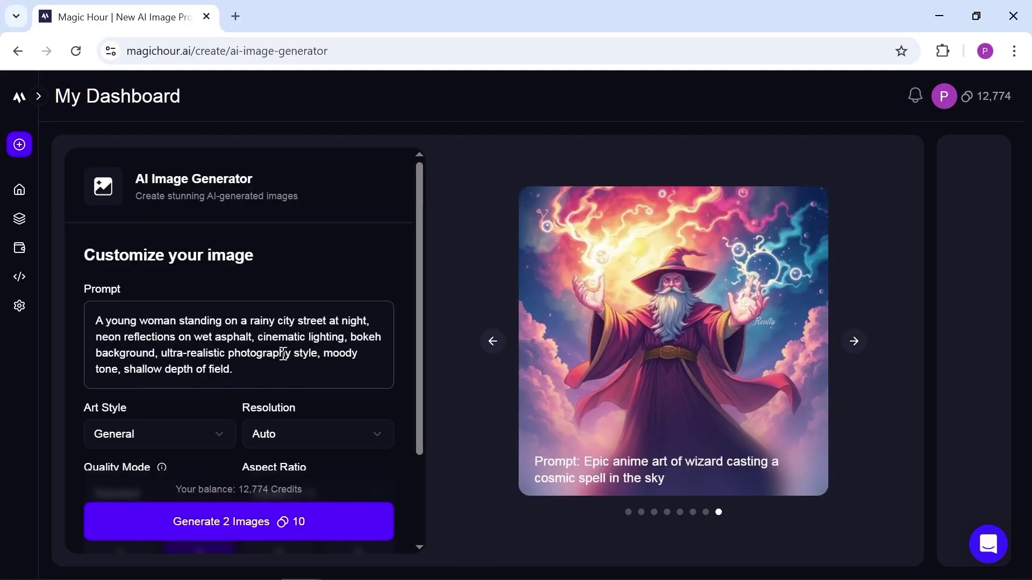
scroll(283, 355, down, 2)
click(216, 319)
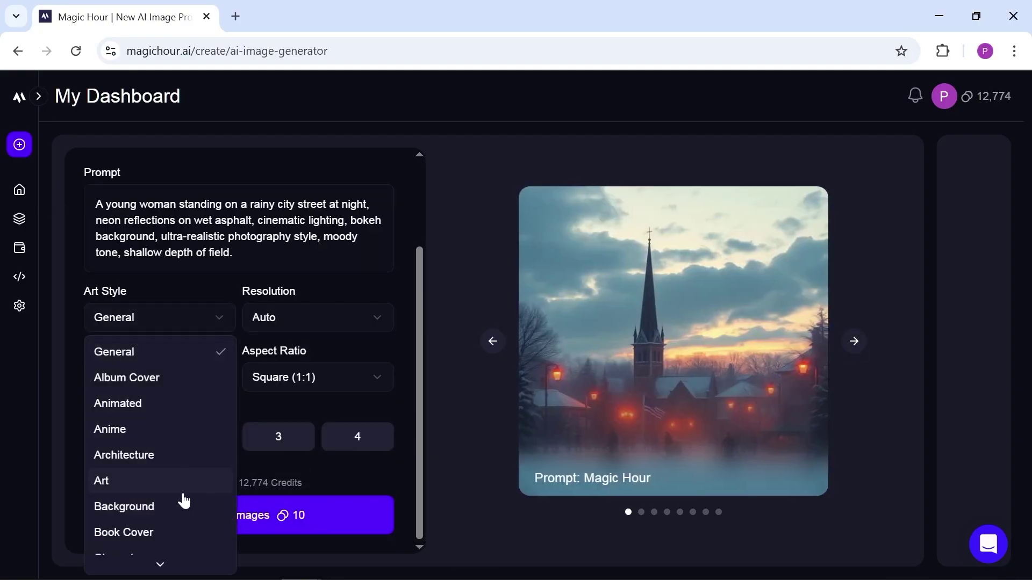
mouse_move(164, 571)
scroll(161, 359, up, 10)
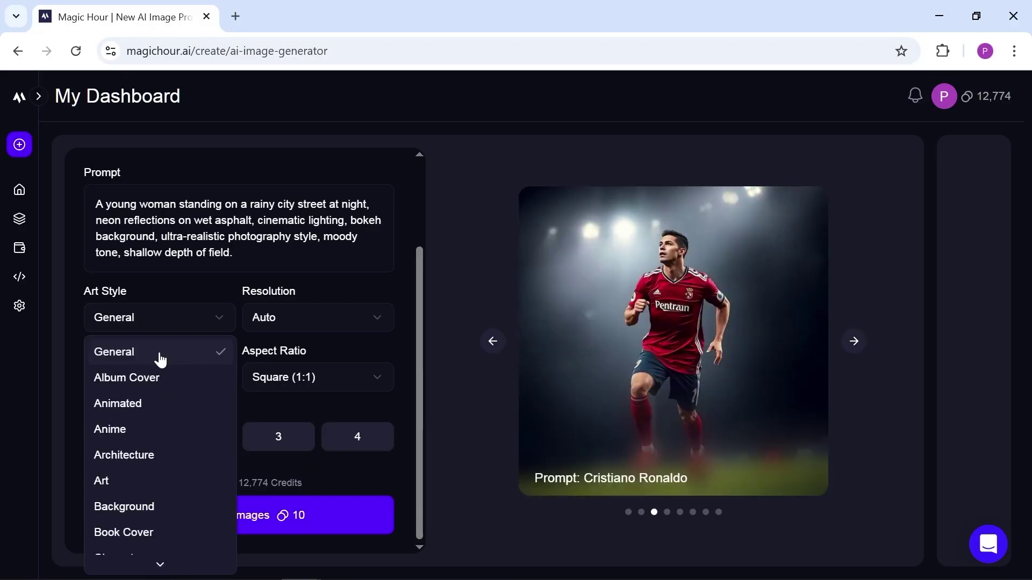
click(160, 355)
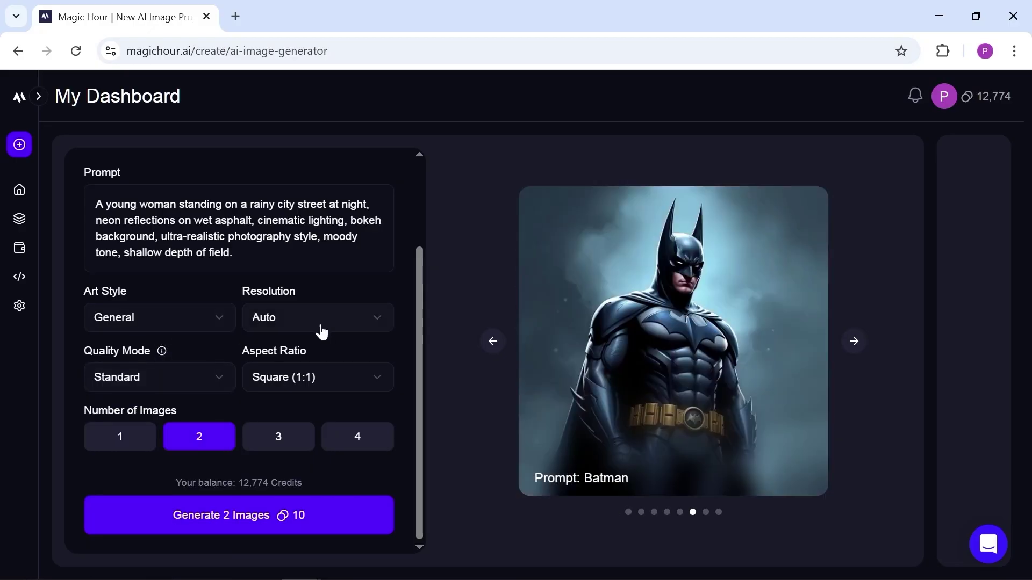
Set Pro quality, Landscape 16:9 and two images, then generate the rainy neon street woman.
click(300, 321)
click(223, 377)
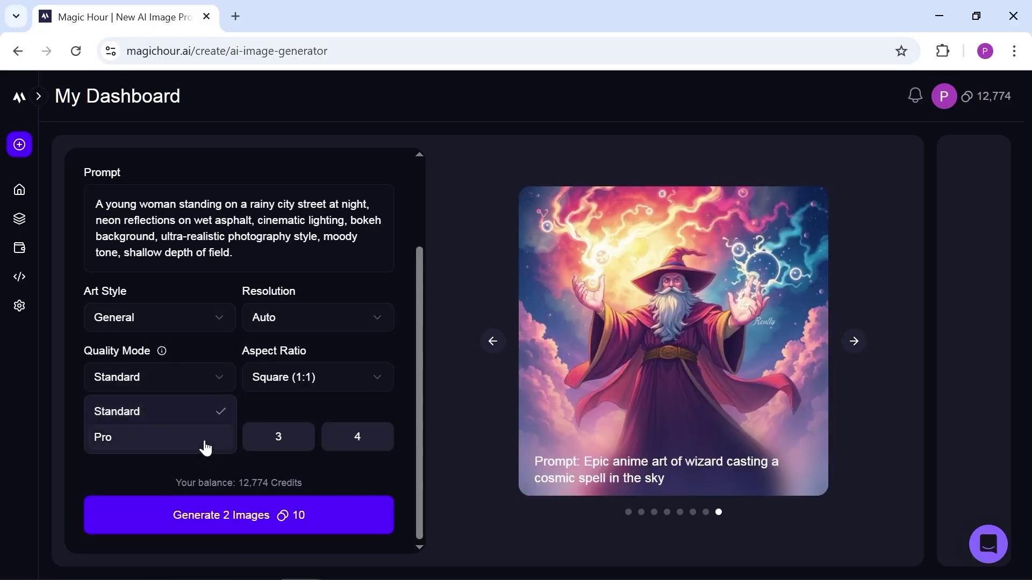
click(199, 445)
click(317, 377)
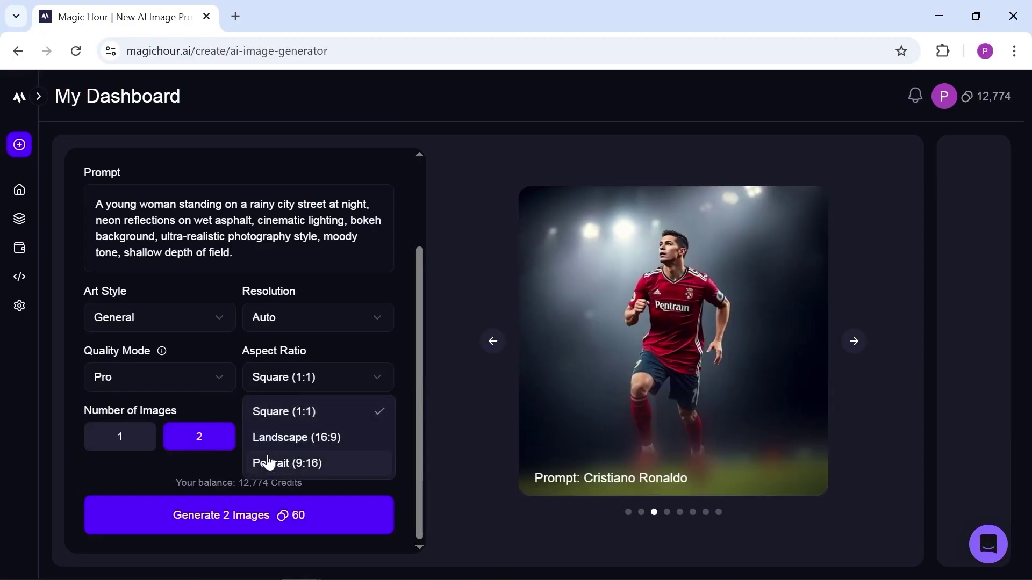
click(143, 444)
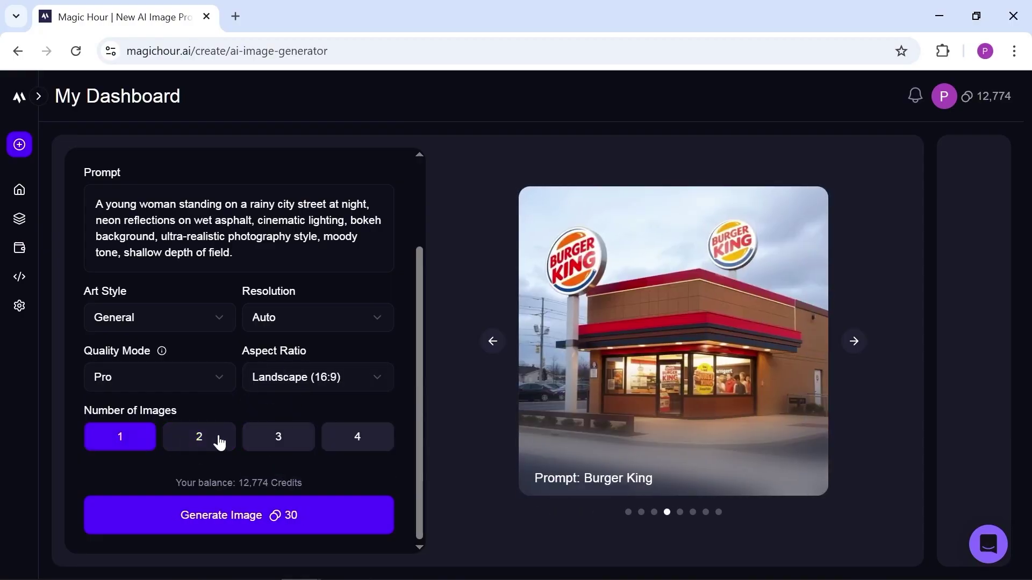
click(164, 446)
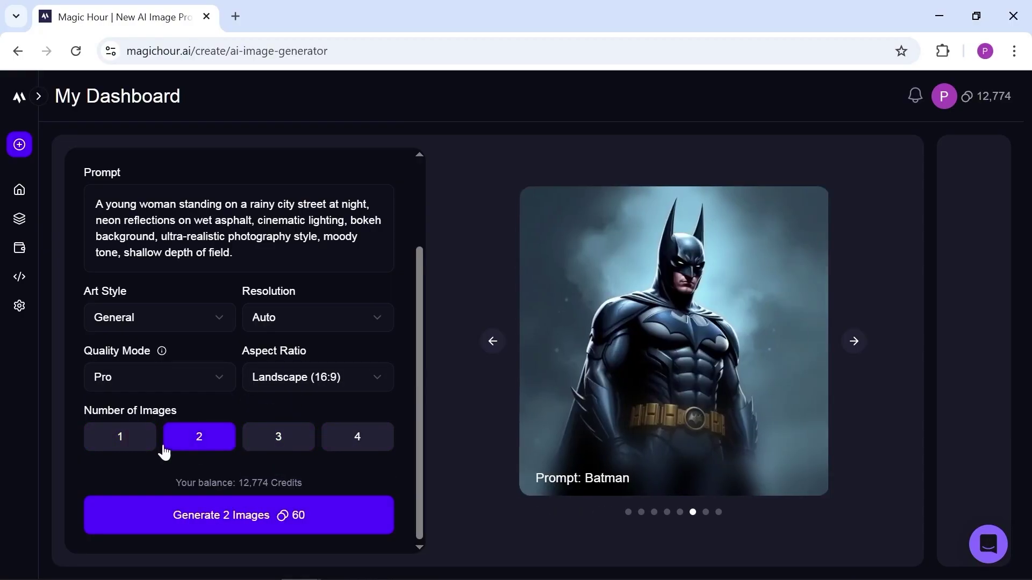
click(213, 516)
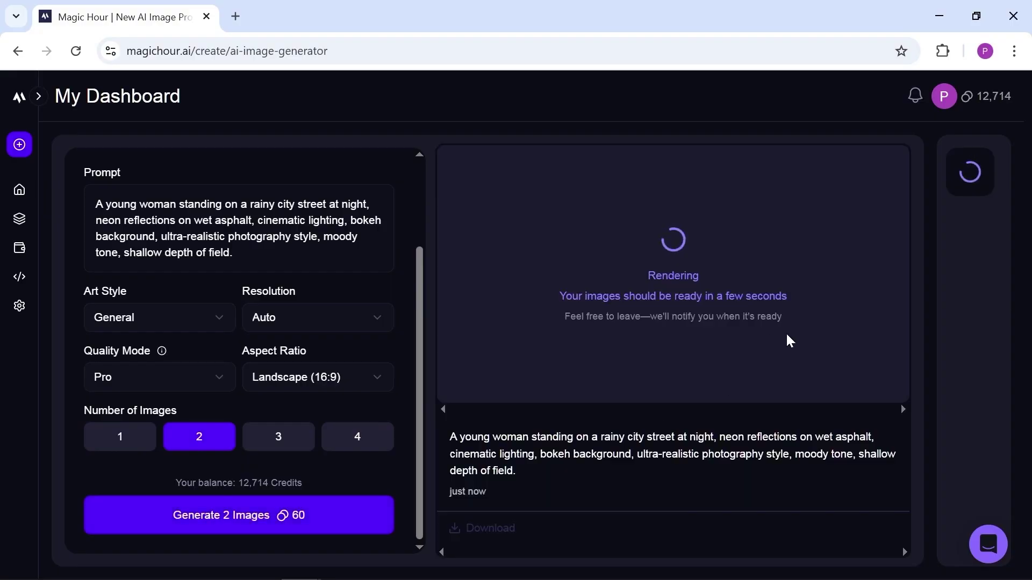
View the finished image full-size, zooming in and re-centring it to inspect details.
click(789, 341)
mouse_move(370, 503)
mouse_down()
mouse_move(379, 504)
mouse_move(363, 503)
mouse_up()
drag(417, 420, 499, 320)
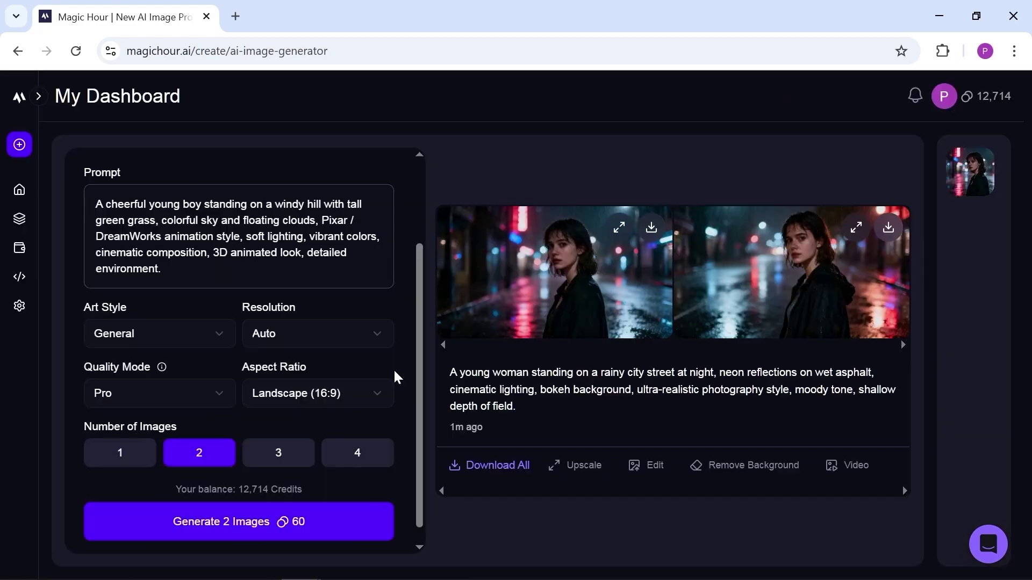
scroll(413, 371, down, 1)
Generate the boy image, inspect it, and move on to the cloud-house image.
click(304, 528)
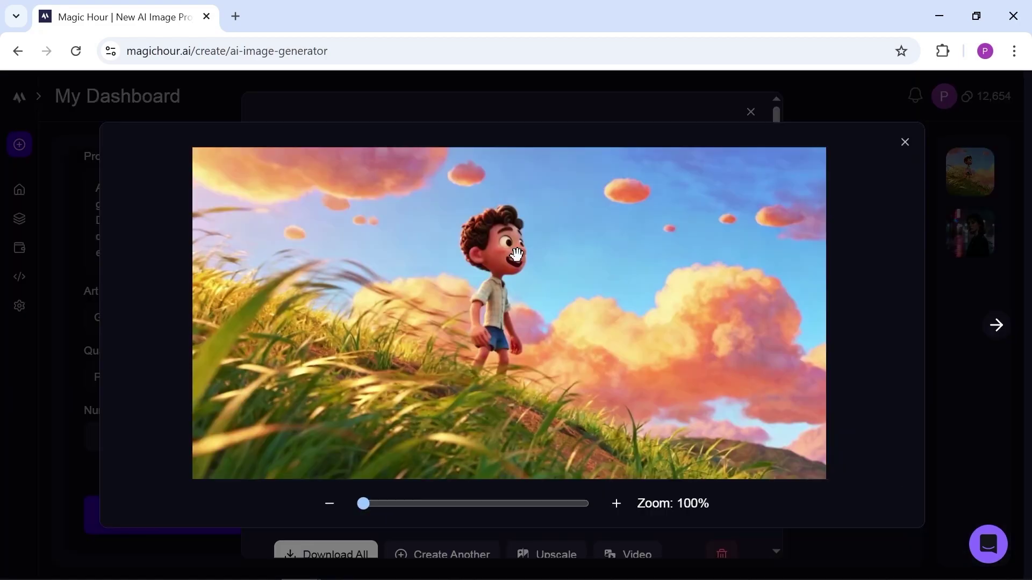
mouse_move(363, 504)
mouse_down()
mouse_move(382, 504)
mouse_move(361, 504)
mouse_up()
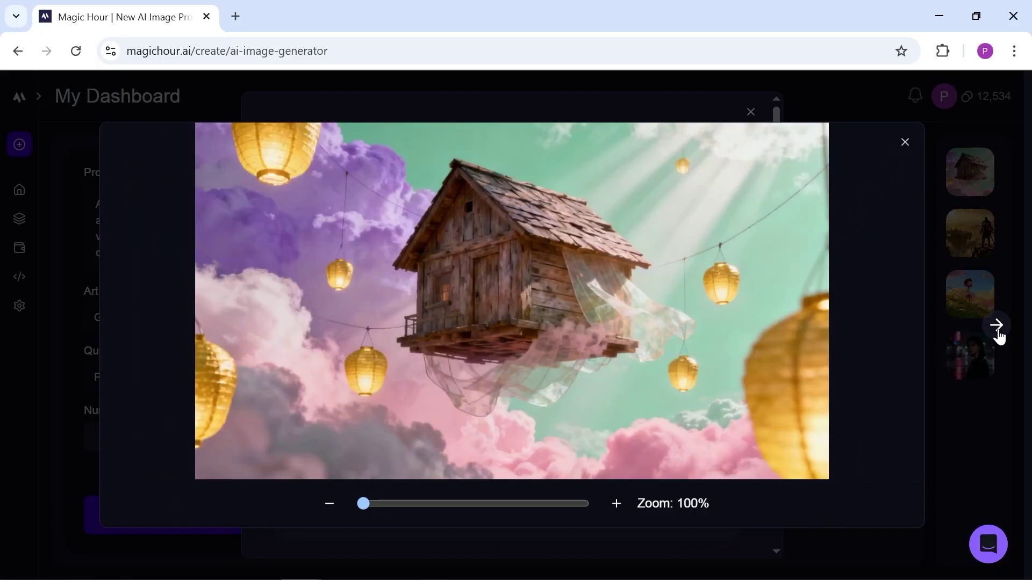
click(996, 327)
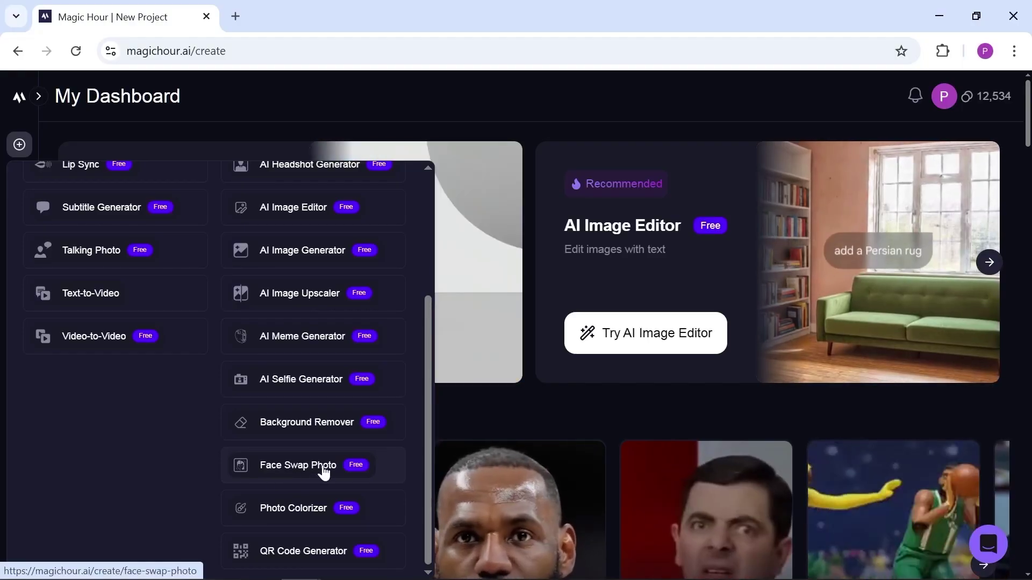
Scroll through the creation tools and choose Image-to-Video from the Video column.
scroll(306, 247, up, 2)
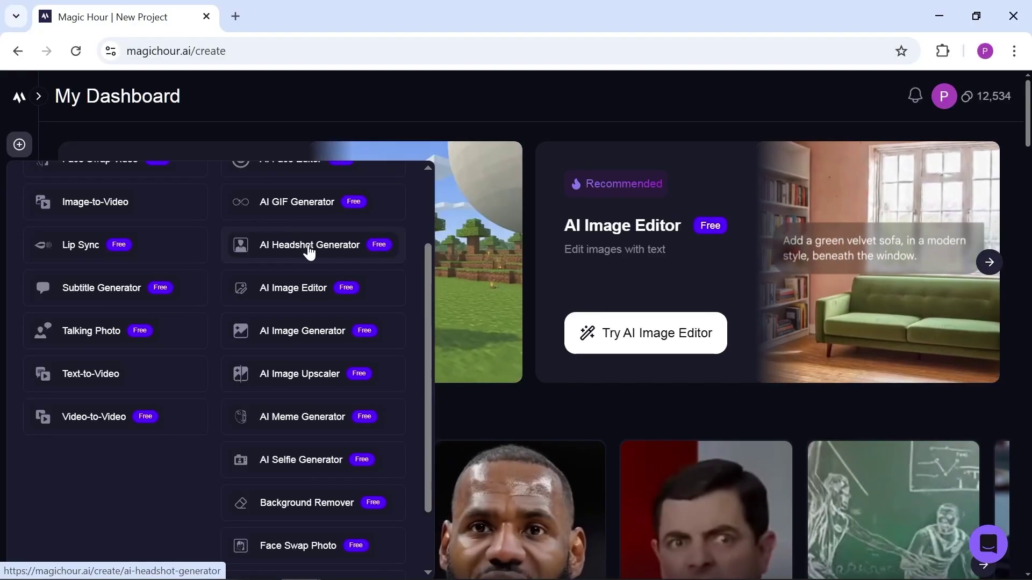
scroll(279, 242, up, 2)
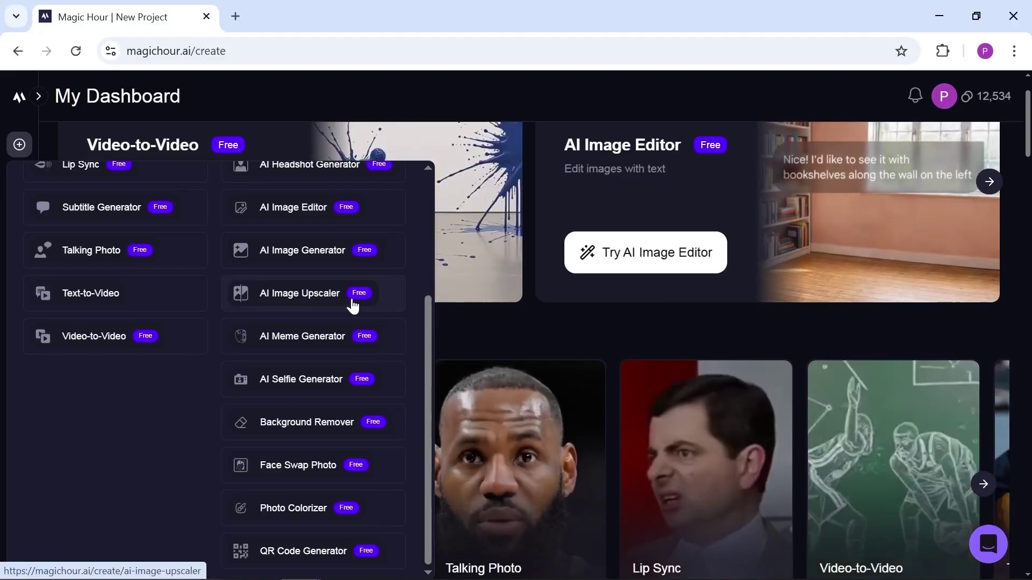
scroll(333, 193, up, 5)
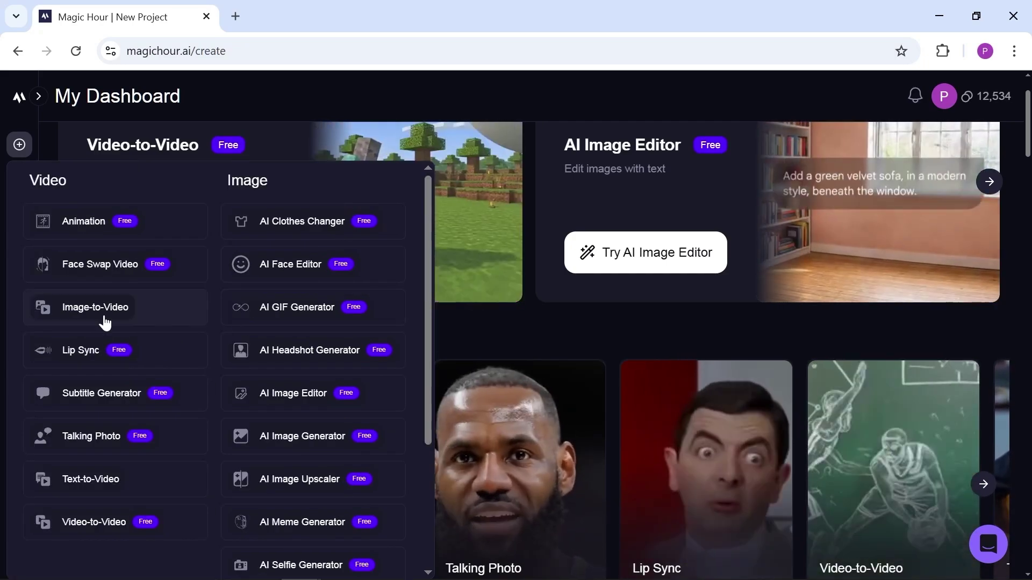
click(108, 318)
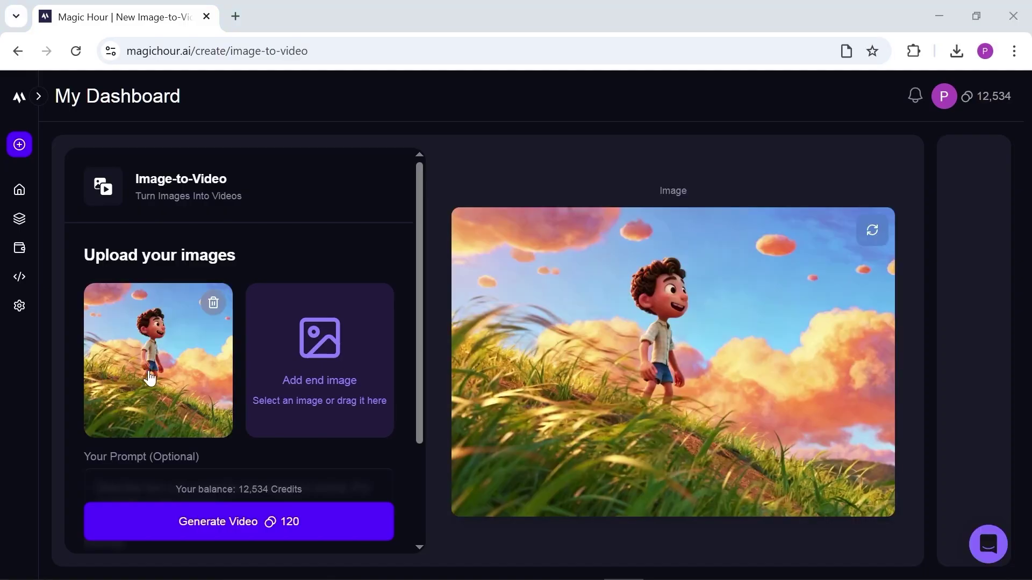
Animate the boy image with the windy-hill prompt as a 10-second 720p video and play it.
scroll(171, 359, down, 3)
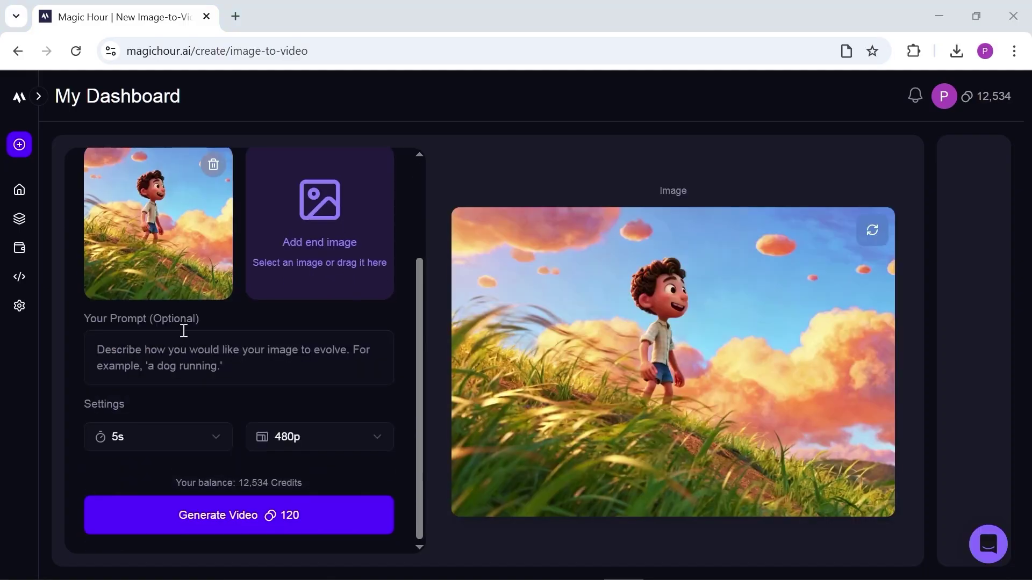
text(A cheerful young boy standing on a windy hill with tall green grass, colorful sky and floating clouds, Pixar / DreamWorks animation style, soft lighting, vibrant colors, cinematic composition, 3D animated look, detailed environment.)
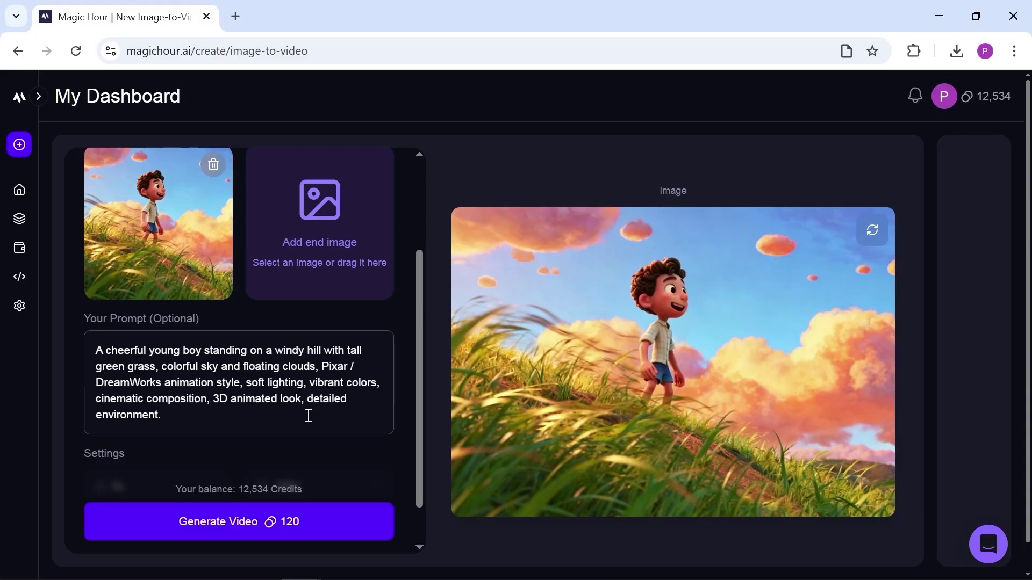
scroll(338, 424, down, 1)
click(156, 437)
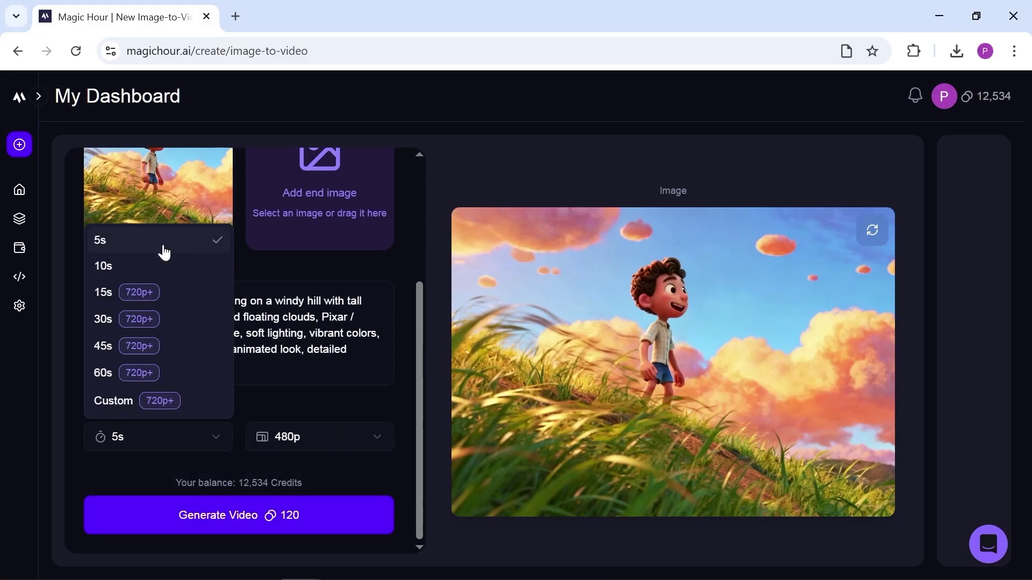
click(280, 439)
click(293, 438)
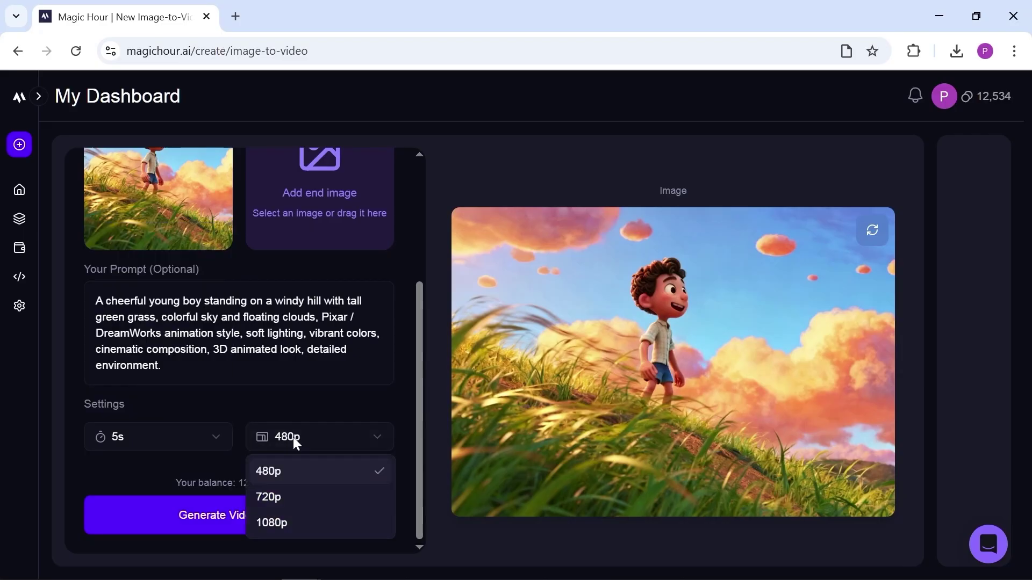
click(293, 492)
click(277, 516)
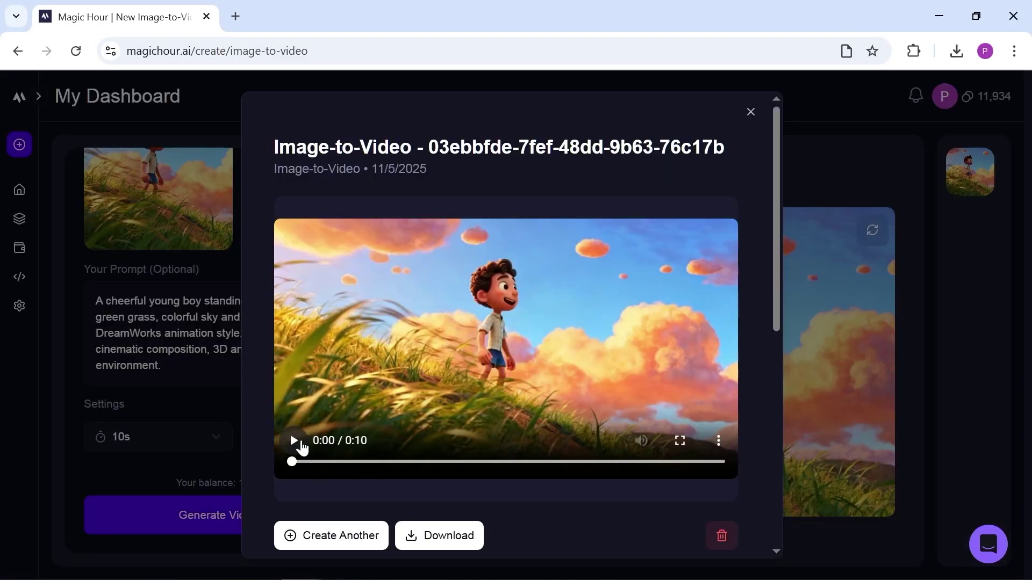
click(295, 442)
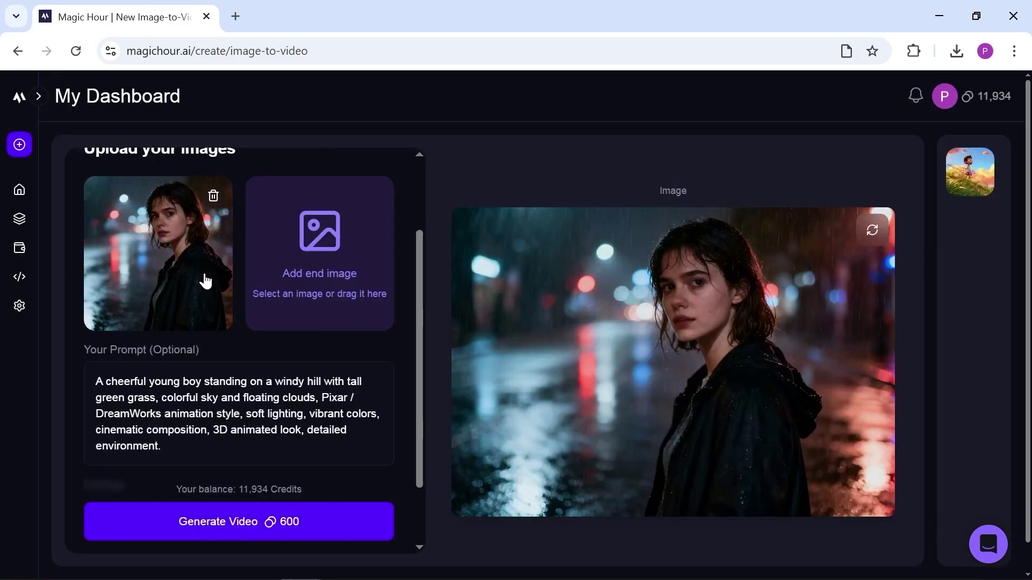
Clear the old prompt and generate a video from the rainy-street woman image alone.
drag(290, 446, 92, 379)
key(BackSpace)
scroll(223, 398, down, 1)
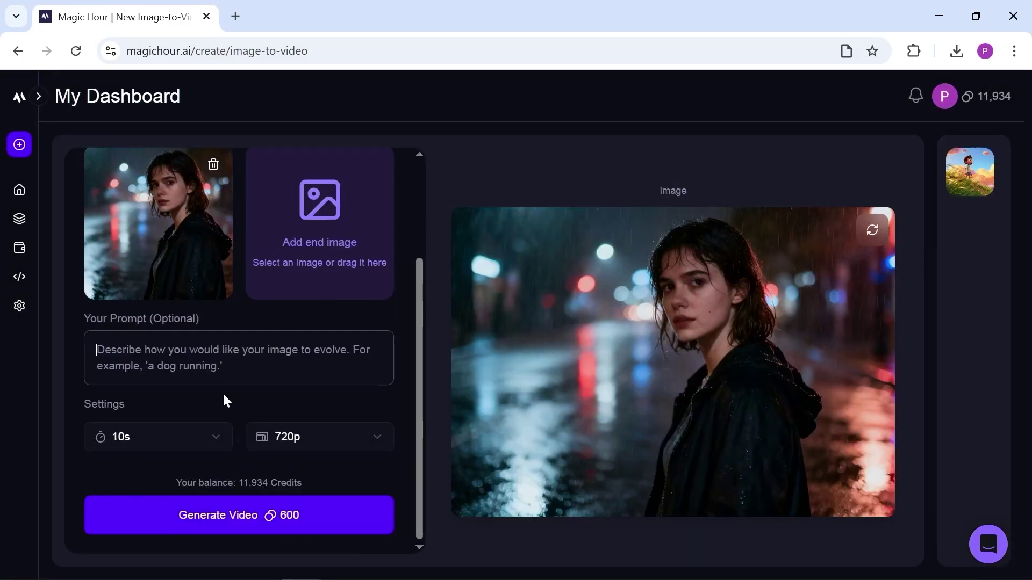
click(225, 514)
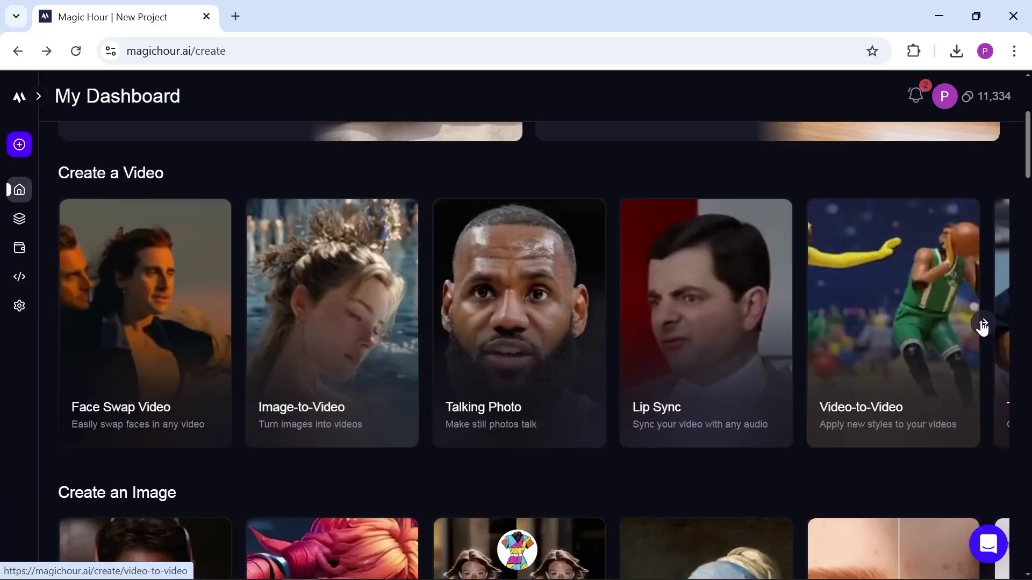
Page through the Create a Video and Create an Image tool rows to reveal the AI GIF Generator.
click(988, 327)
scroll(962, 349, down, 5)
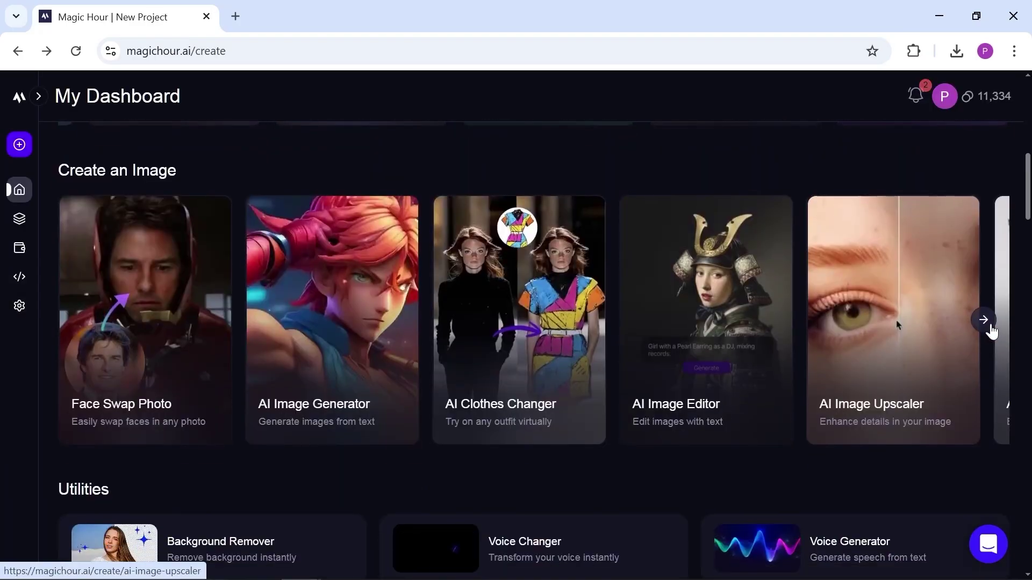
click(988, 322)
click(988, 322)
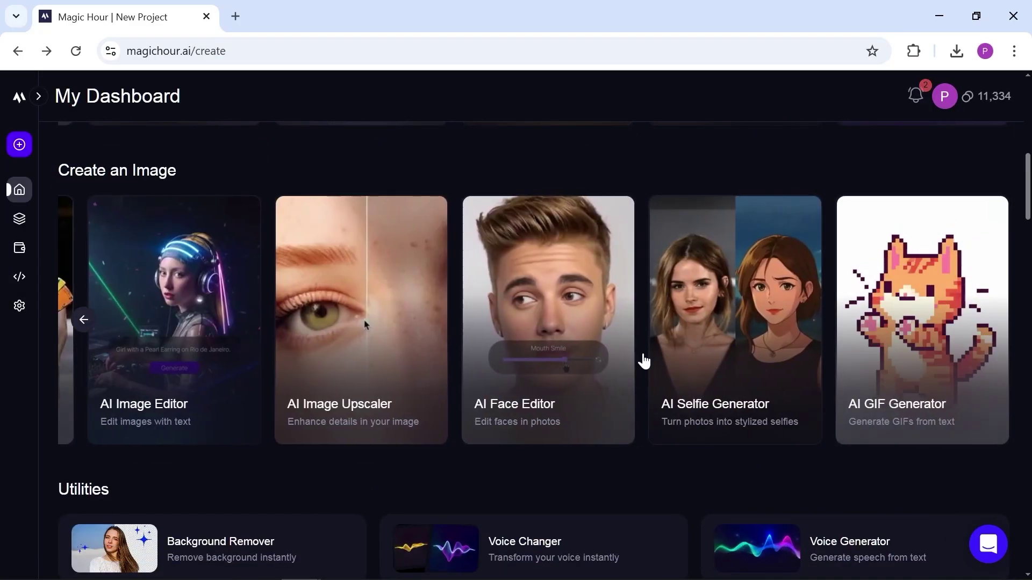
Scroll down to Start with a template and open the Charli Dance 3 face-swap template.
scroll(779, 365, down, 5)
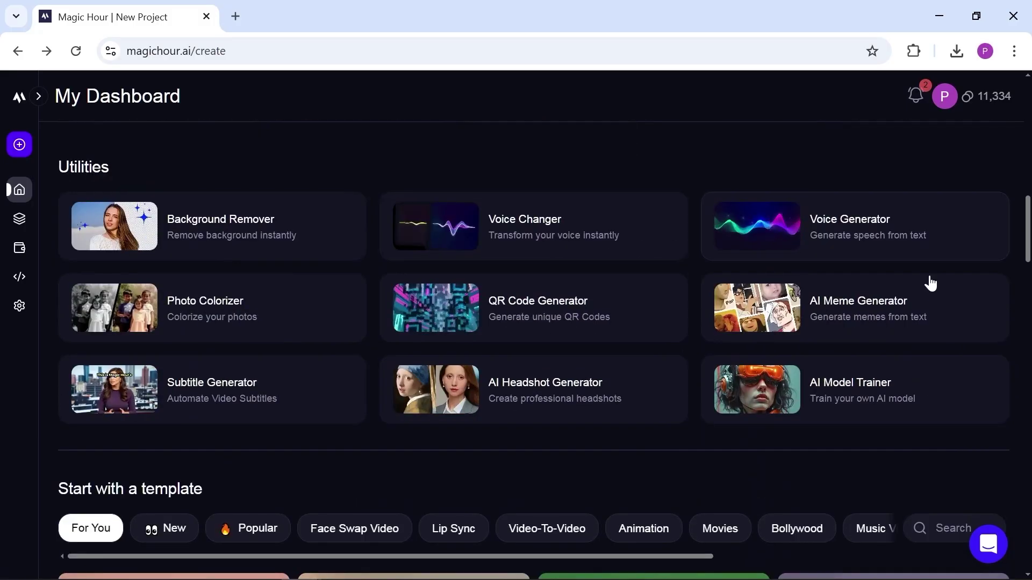
scroll(675, 330, down, 15)
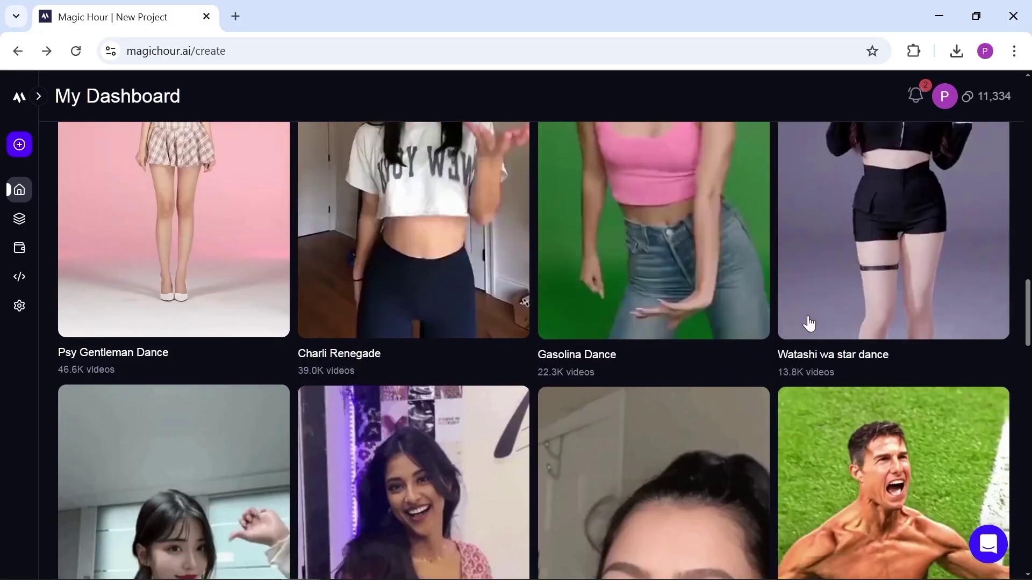
scroll(700, 352, down, 9)
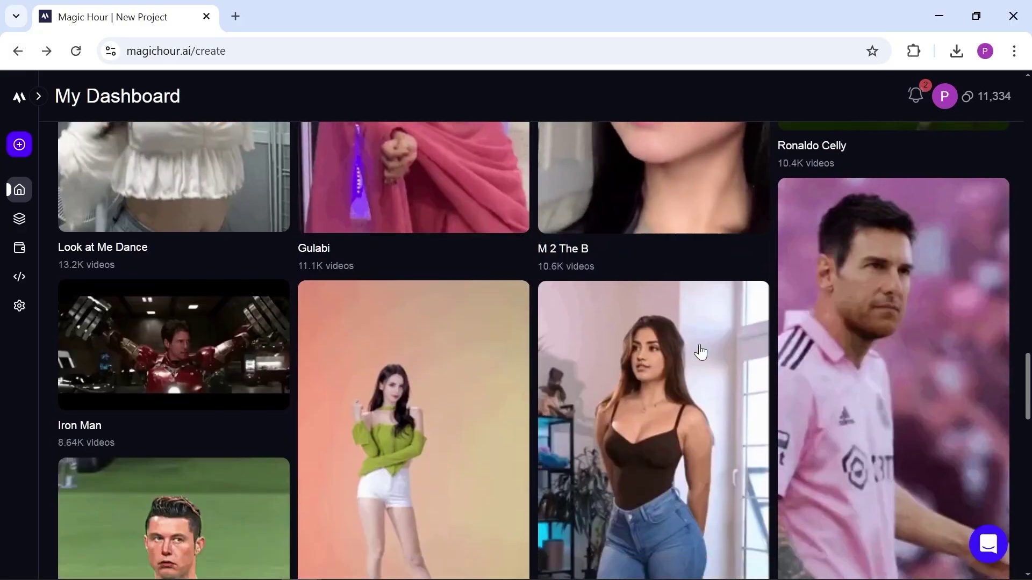
scroll(700, 352, down, 5)
click(202, 293)
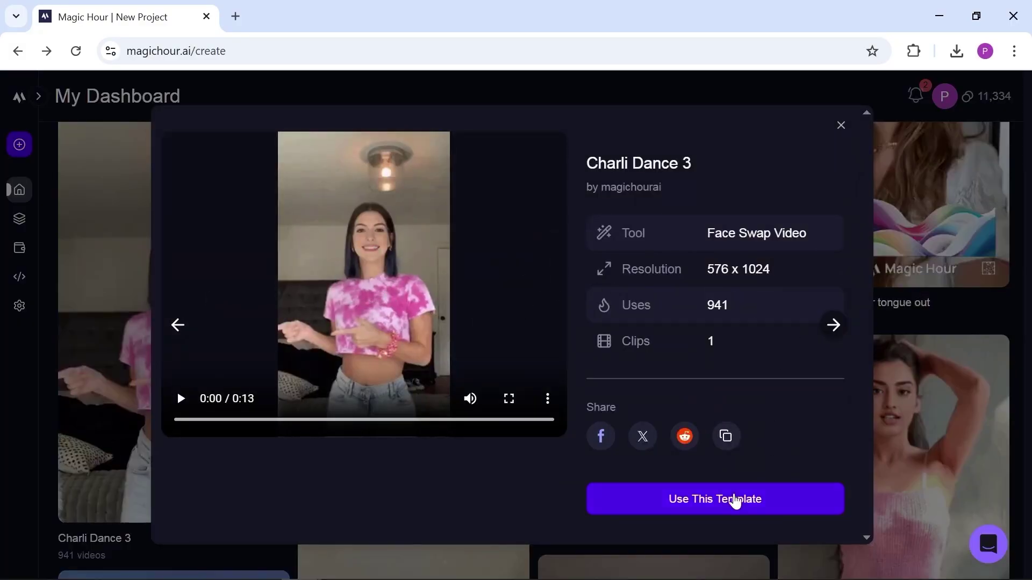
Use the Charli Dance 3 template with an uploaded face and render the 402-credit face-swap video.
click(735, 500)
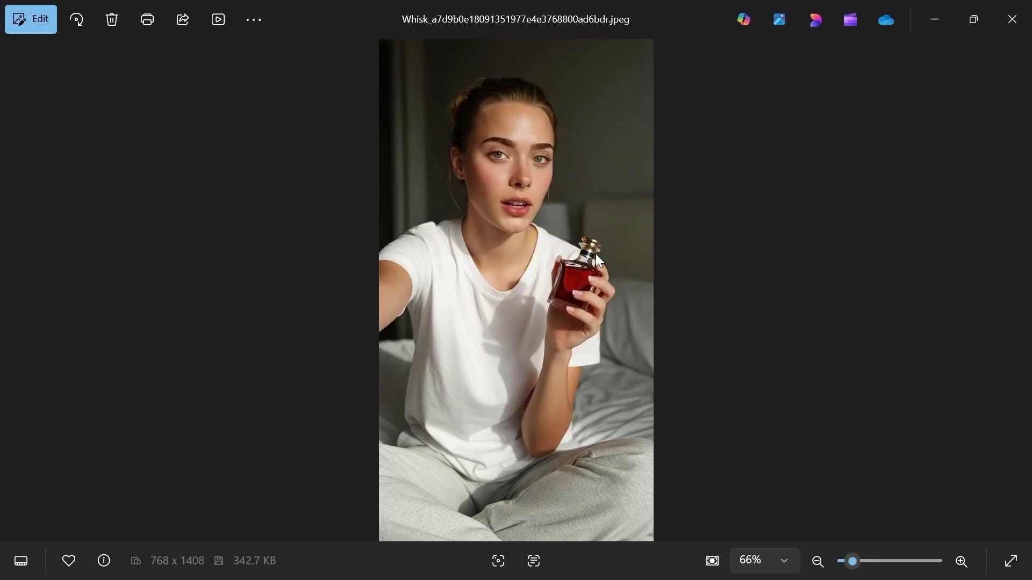
scroll(549, 294, up, 3)
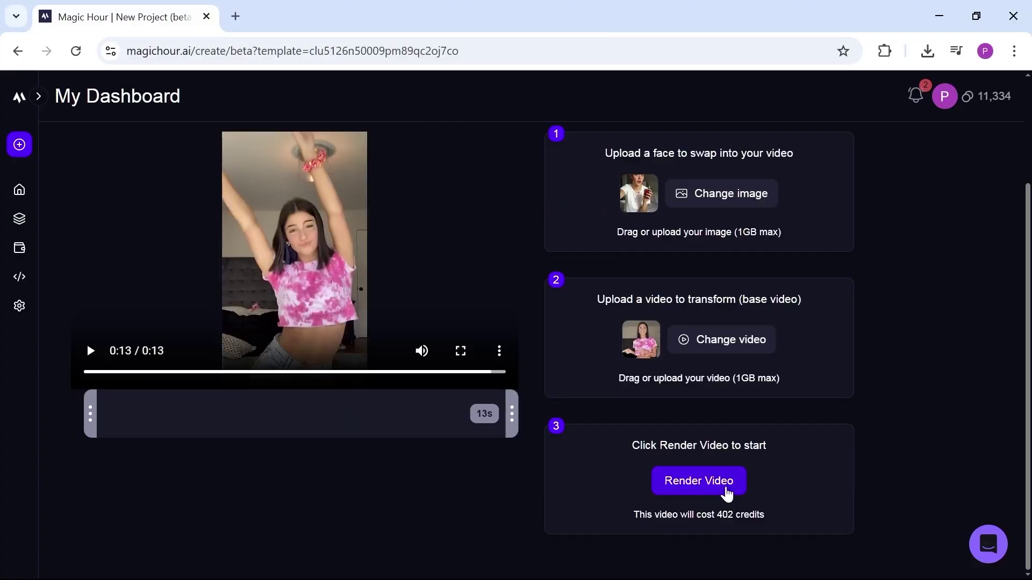
click(727, 491)
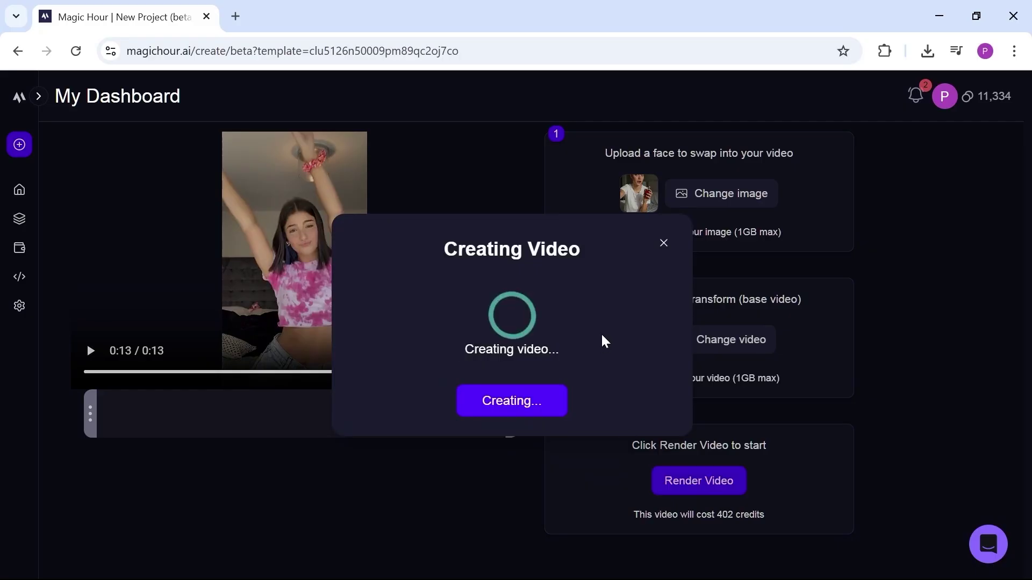